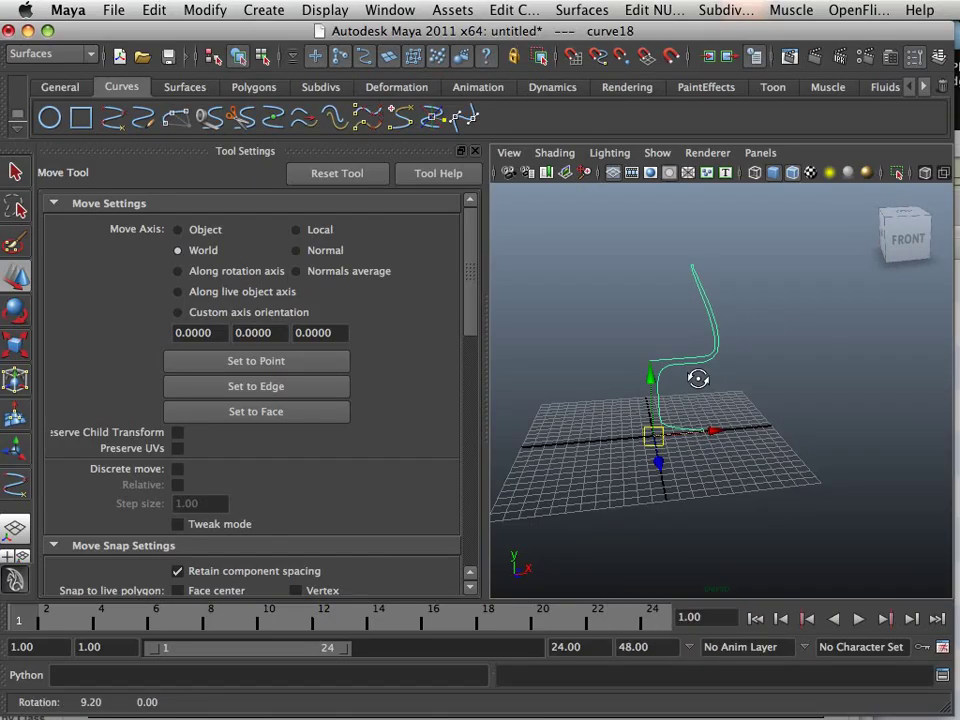
Delete the construction history of the selected glass profile curve
alt+right_drag(668, 378, 889, 489)
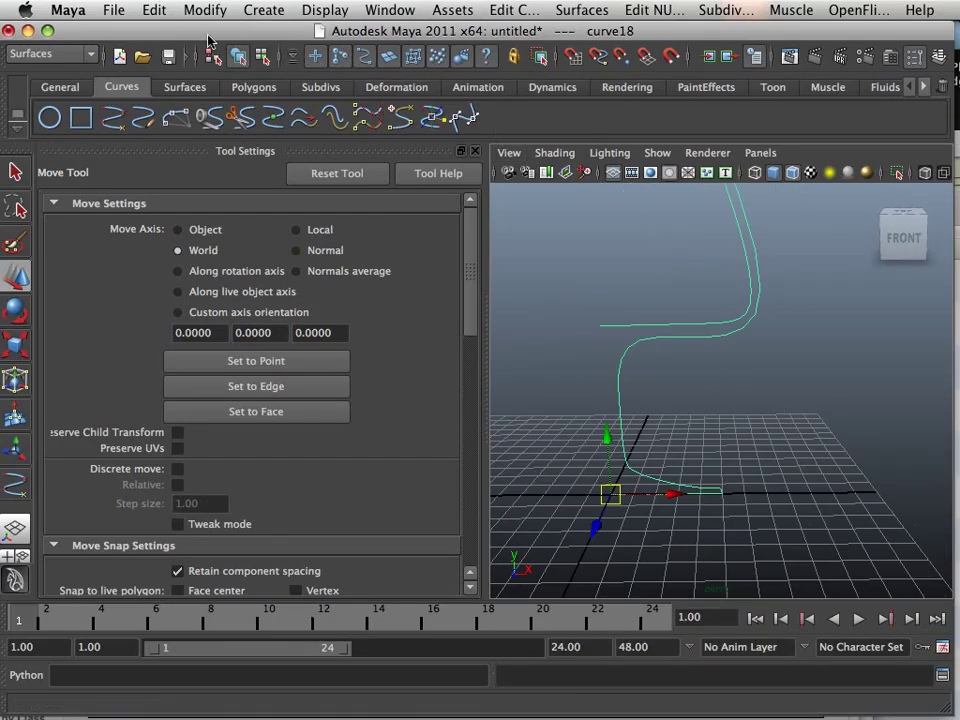
click(160, 12)
mouse_move(285, 232)
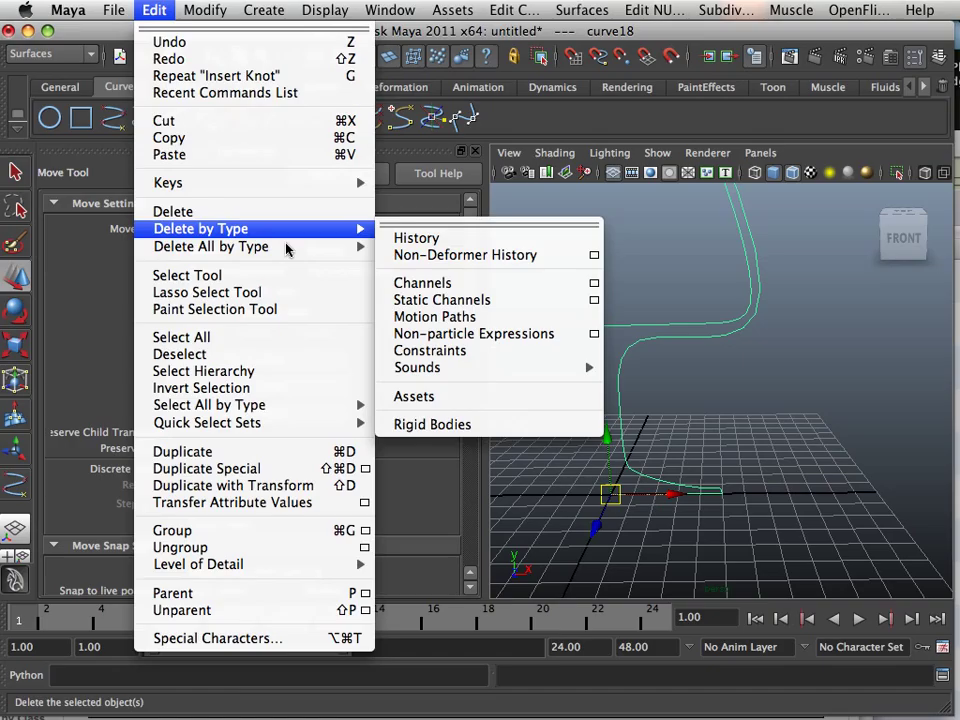
click(400, 240)
Revolve the profile curve 360 degrees around Y with 8 segments as polygon quads, using the Count tessellation method set to 500
alt+middle_drag(615, 274, 600, 360)
alt+drag(600, 360, 609, 390)
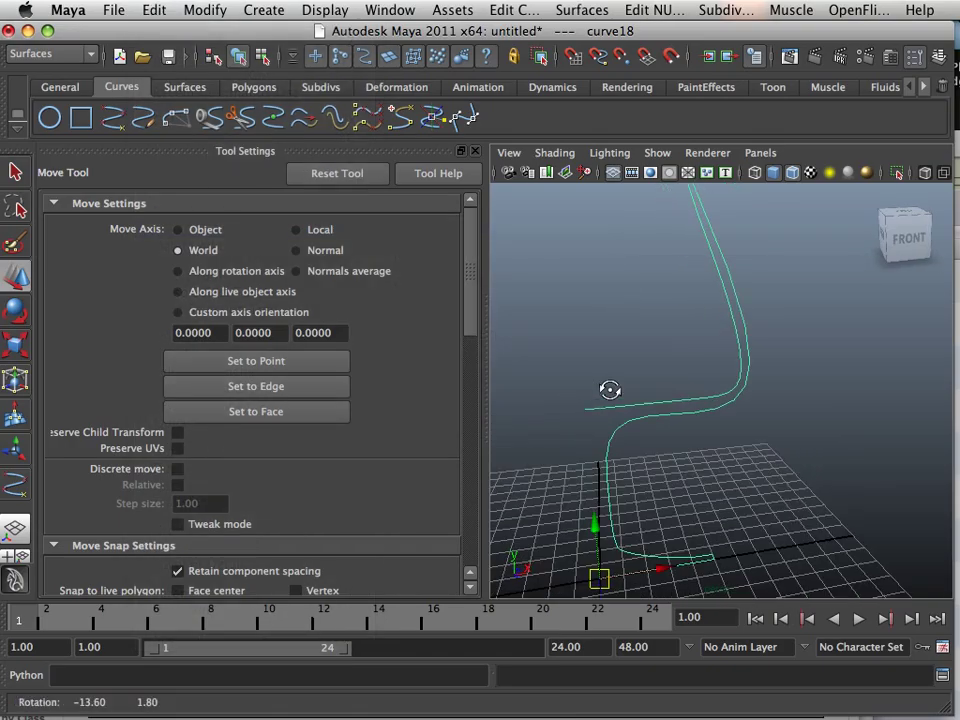
alt+middle_drag(609, 390, 701, 302)
click(580, 12)
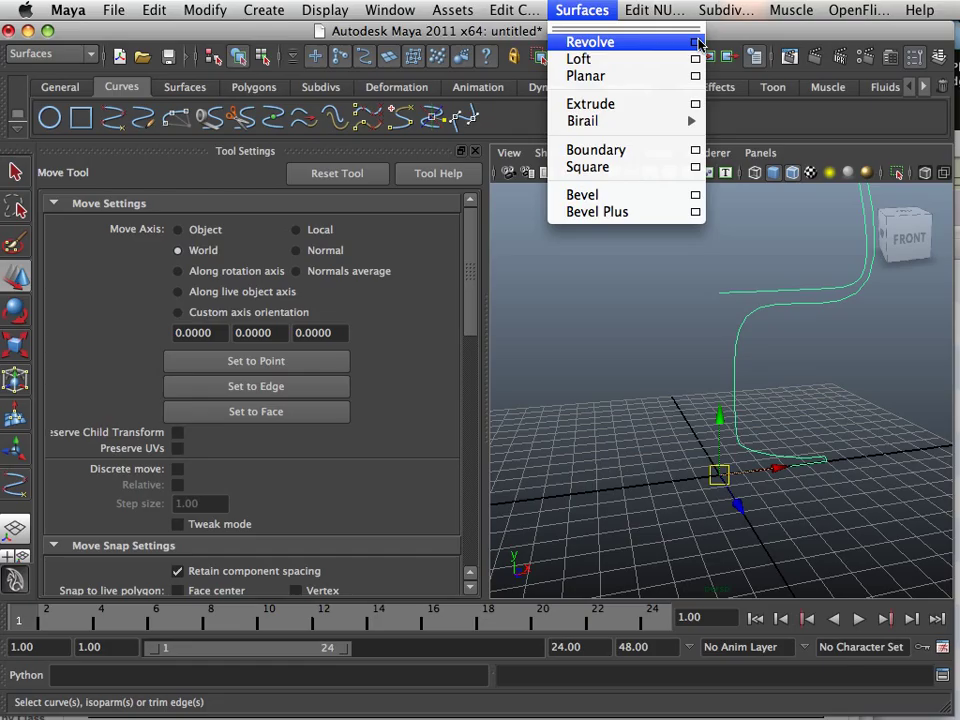
click(695, 42)
drag(608, 504, 303, 256)
alt+drag(544, 399, 713, 415)
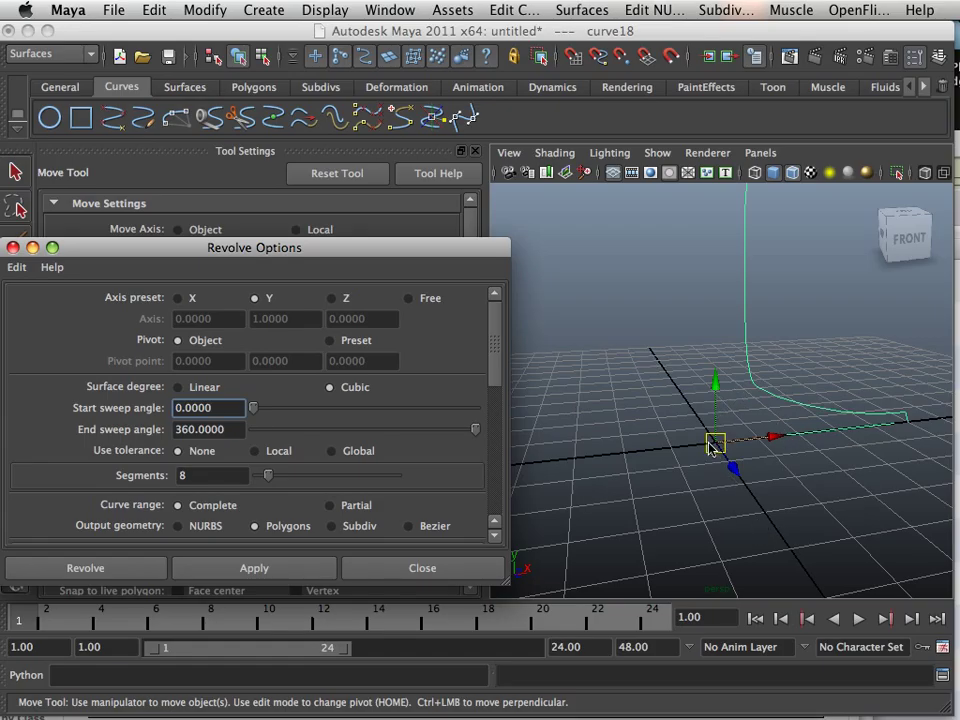
scroll(342, 485, down, 5)
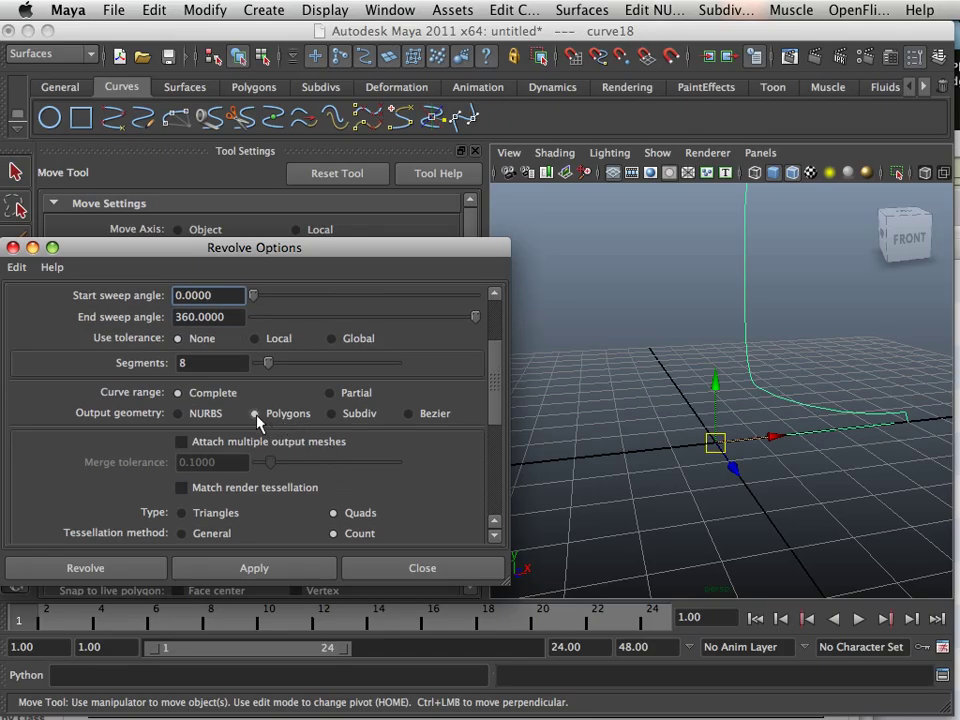
scroll(406, 511, down, 6)
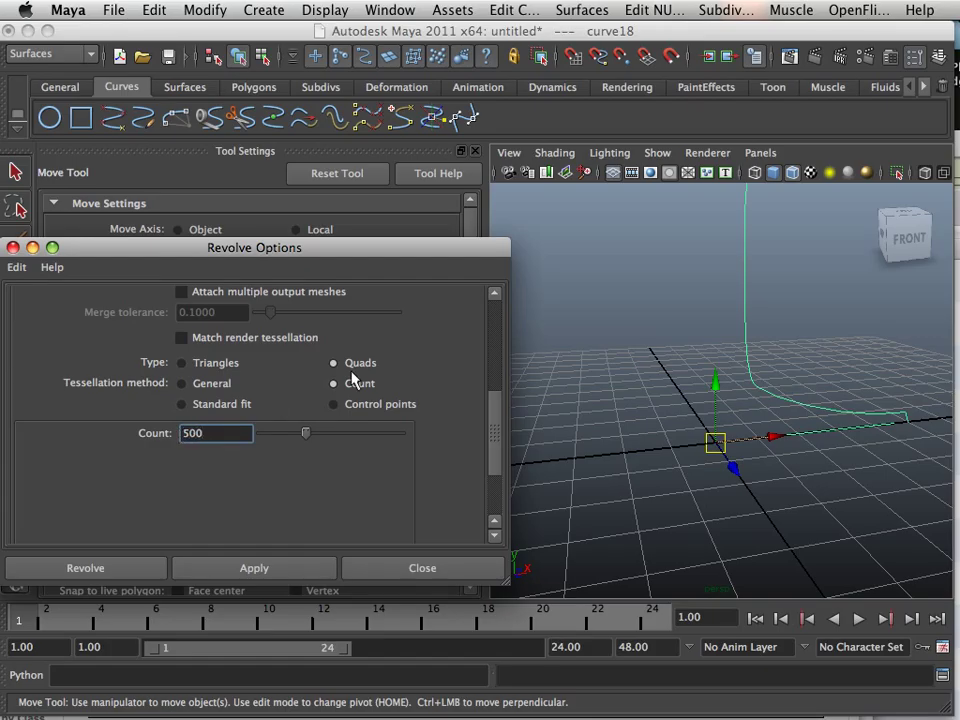
alt+drag(612, 374, 622, 385)
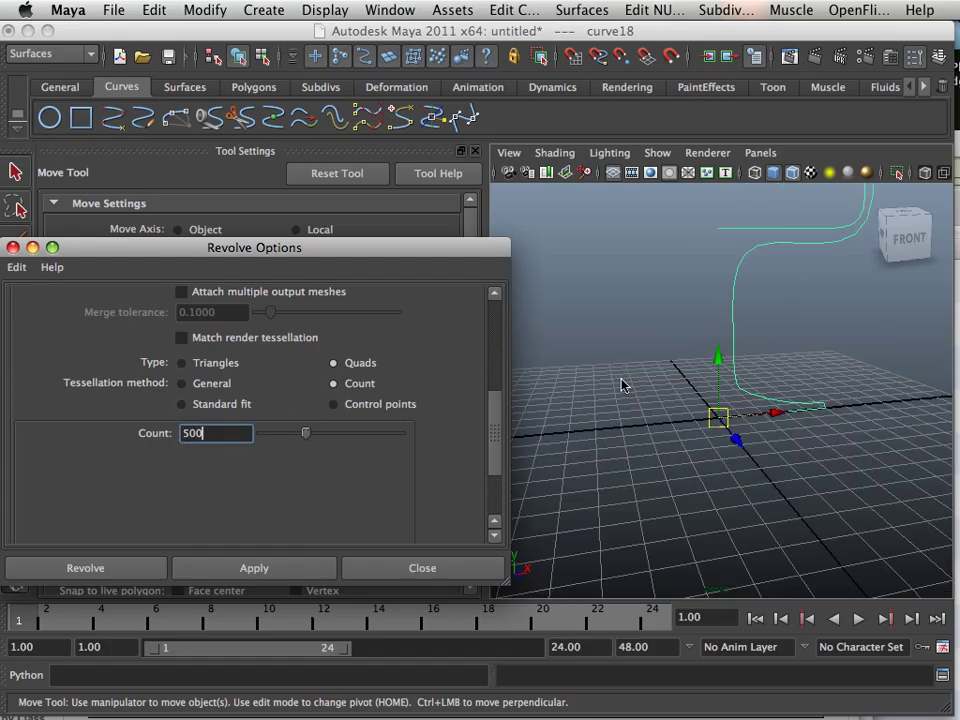
click(258, 577)
Examine the revolved glass from several sides, checking the polygon layout of its bowl and rim
alt+right_drag(584, 309, 603, 495)
alt+drag(603, 495, 721, 489)
alt+middle_drag(721, 489, 658, 526)
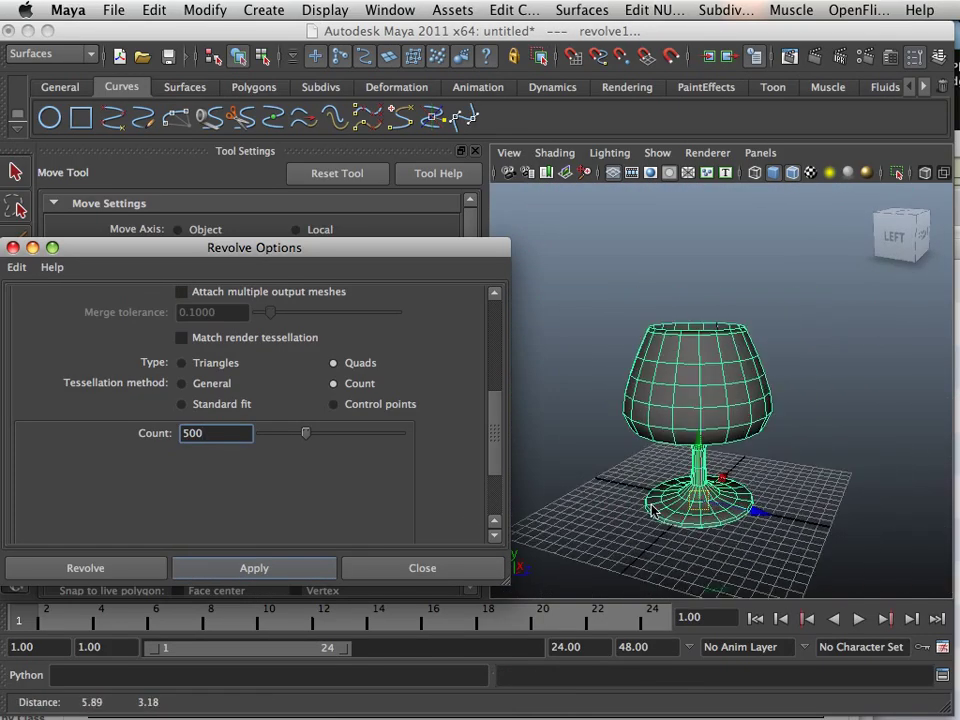
alt+drag(658, 526, 668, 461)
alt+right_drag(668, 467, 799, 476)
alt+drag(799, 476, 729, 540)
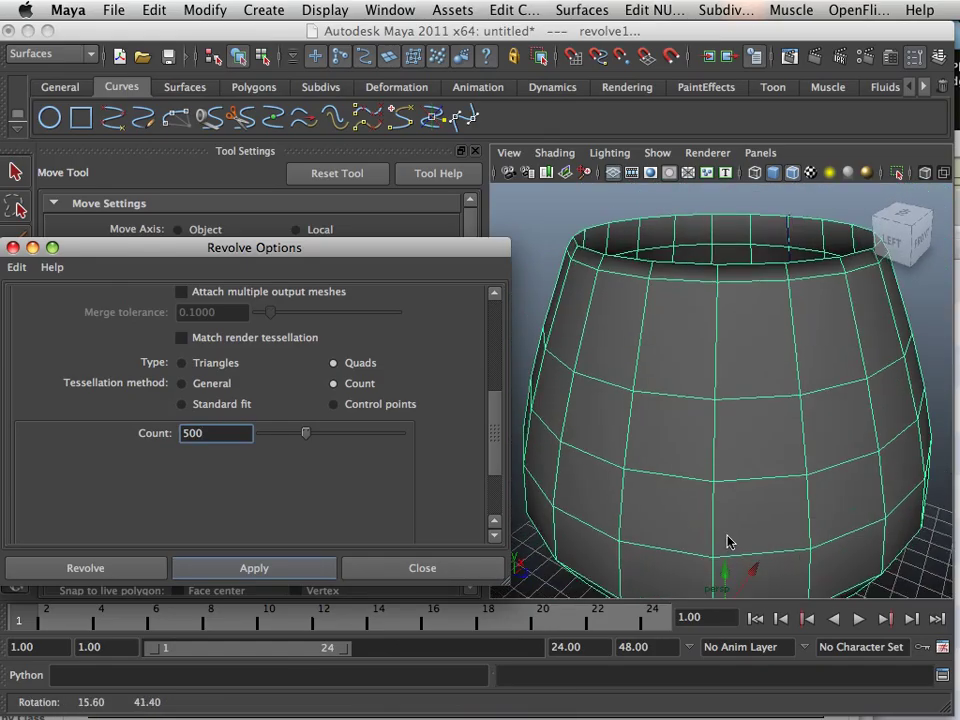
alt+right_drag(729, 540, 724, 533)
alt+drag(724, 533, 700, 514)
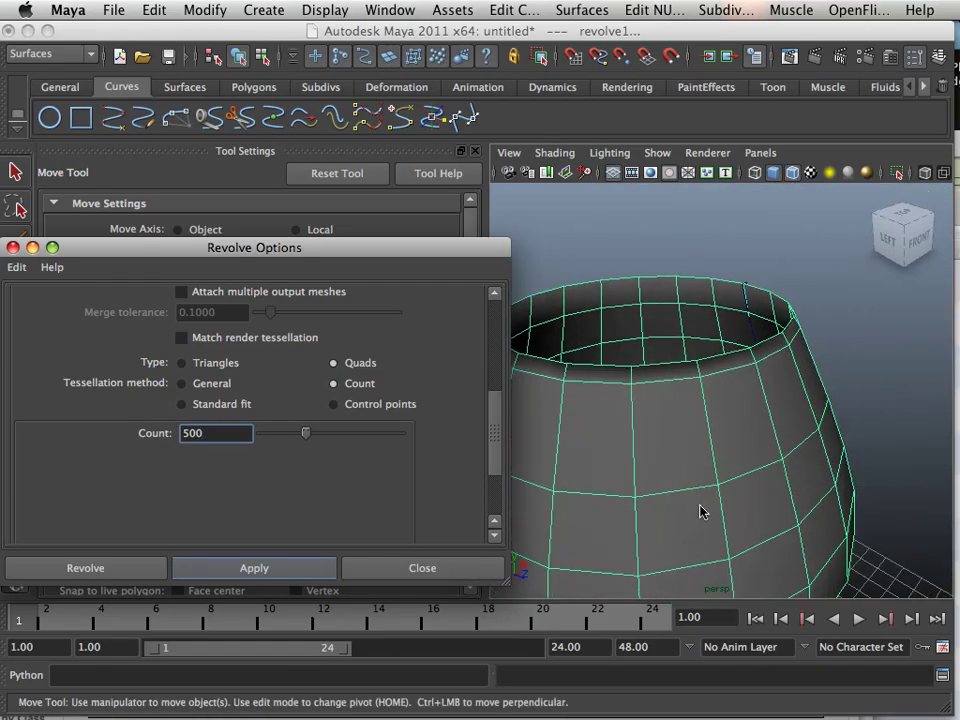
Show the profile curve's control vertices in the front view and select the ones around the bowl's lower bend
click(655, 522)
key(space)
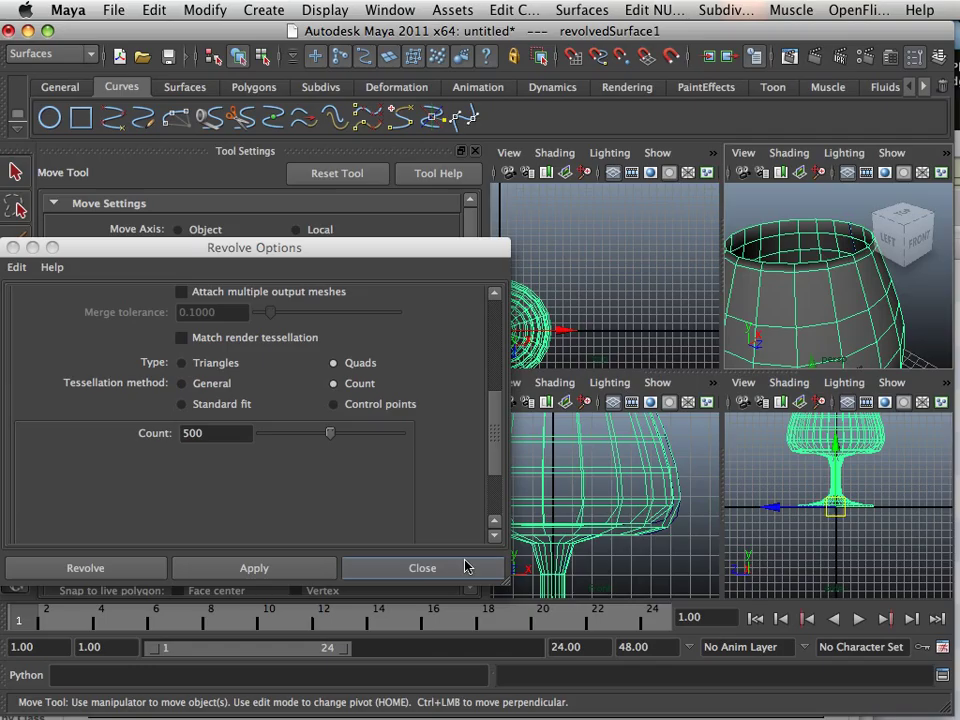
key(space)
alt+middle_drag(653, 492, 612, 535)
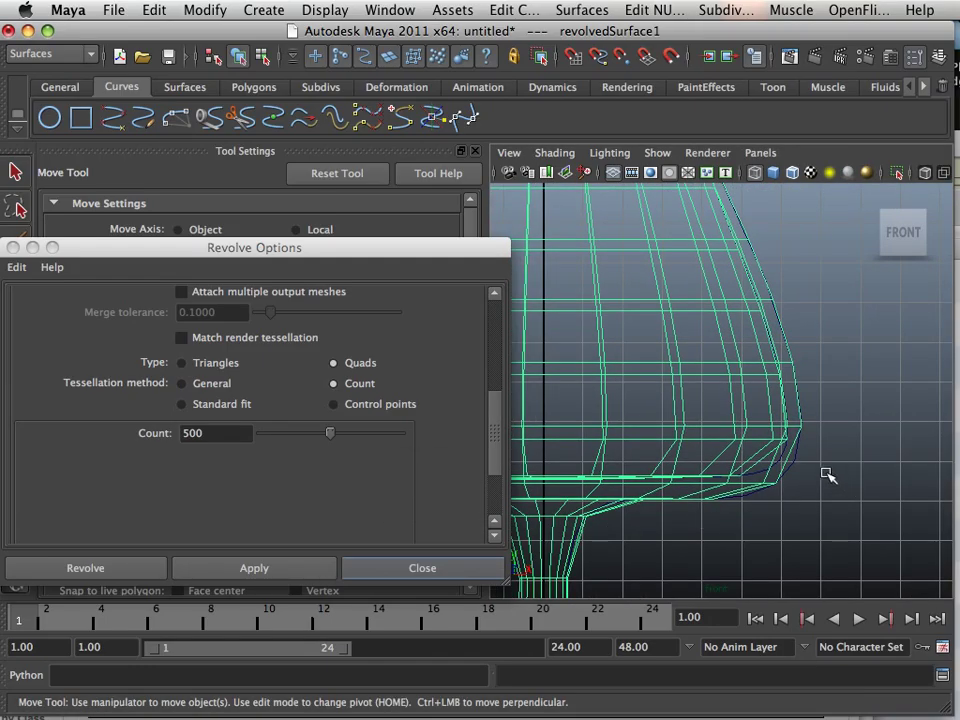
right_drag(735, 440, 730, 414)
scroll(826, 480, up, 2)
alt+middle_drag(826, 487, 801, 446)
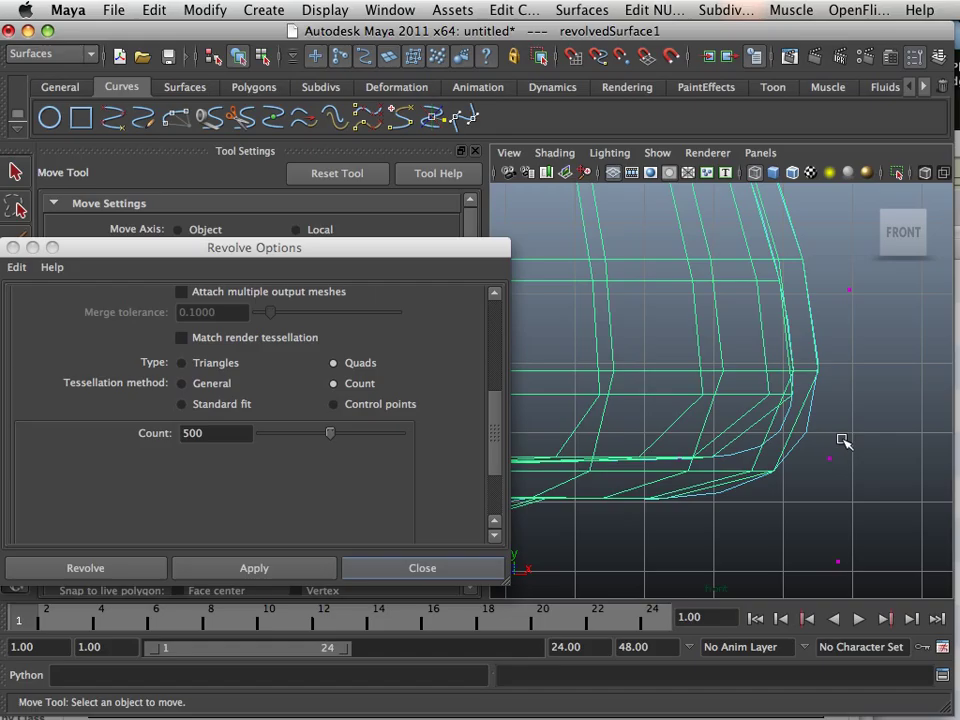
click(840, 440)
drag(877, 457, 810, 456)
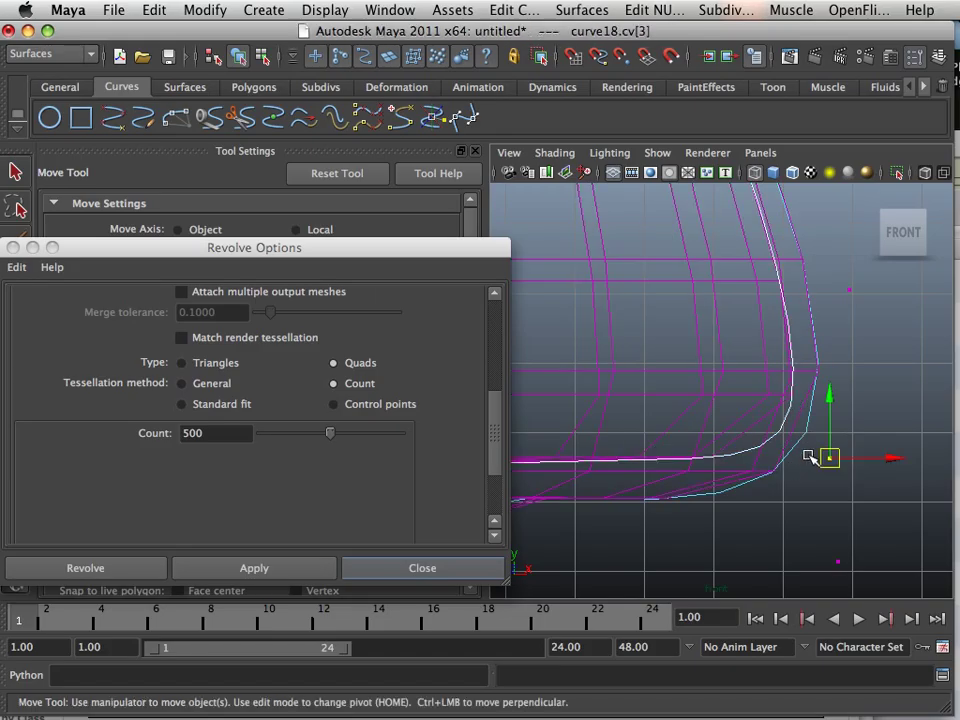
alt+middle_drag(829, 459, 786, 550)
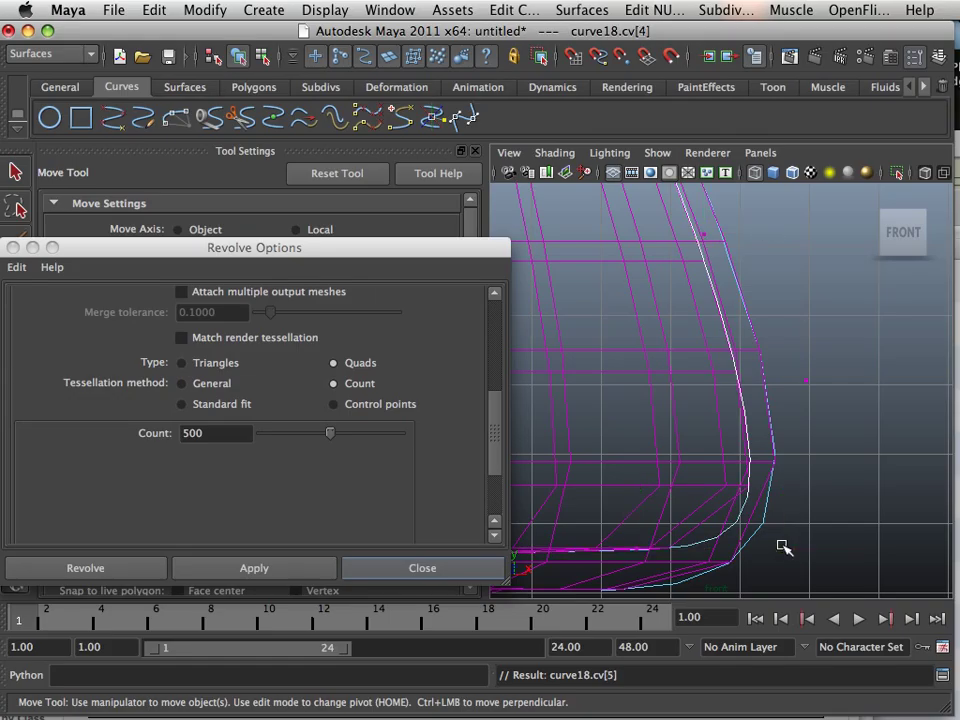
Move the control vertex beside the bowl's outer wall slightly outward to about X 7.006, Y 10.098
click(812, 359)
drag(826, 361, 773, 400)
drag(805, 381, 808, 380)
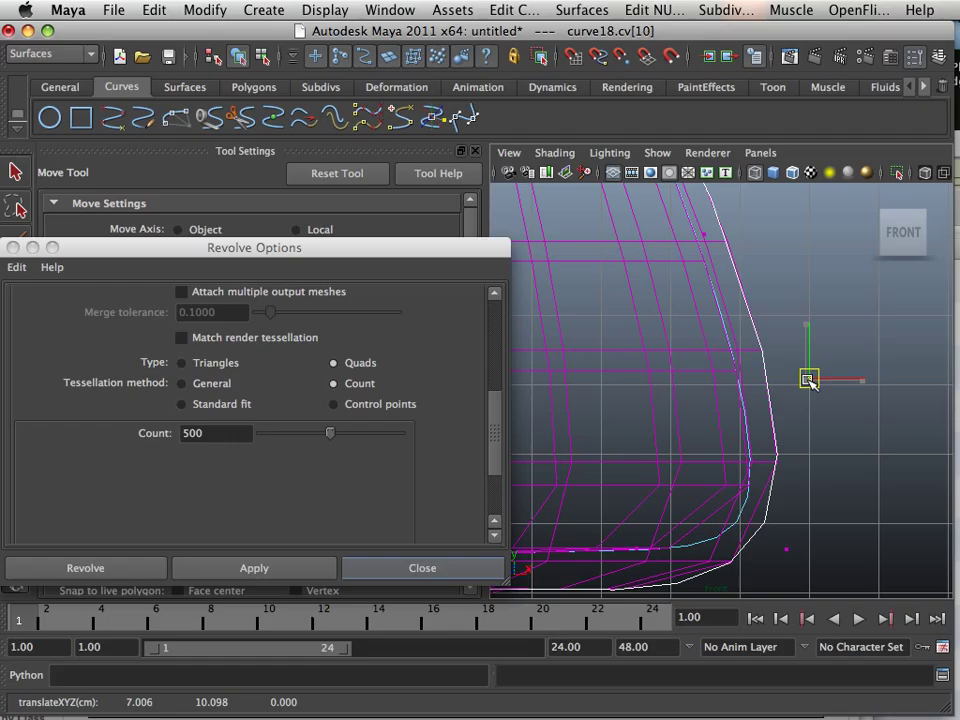
Select the profile curve's outer rim control vertex and move it outward along X to about 4.149
key(Right)
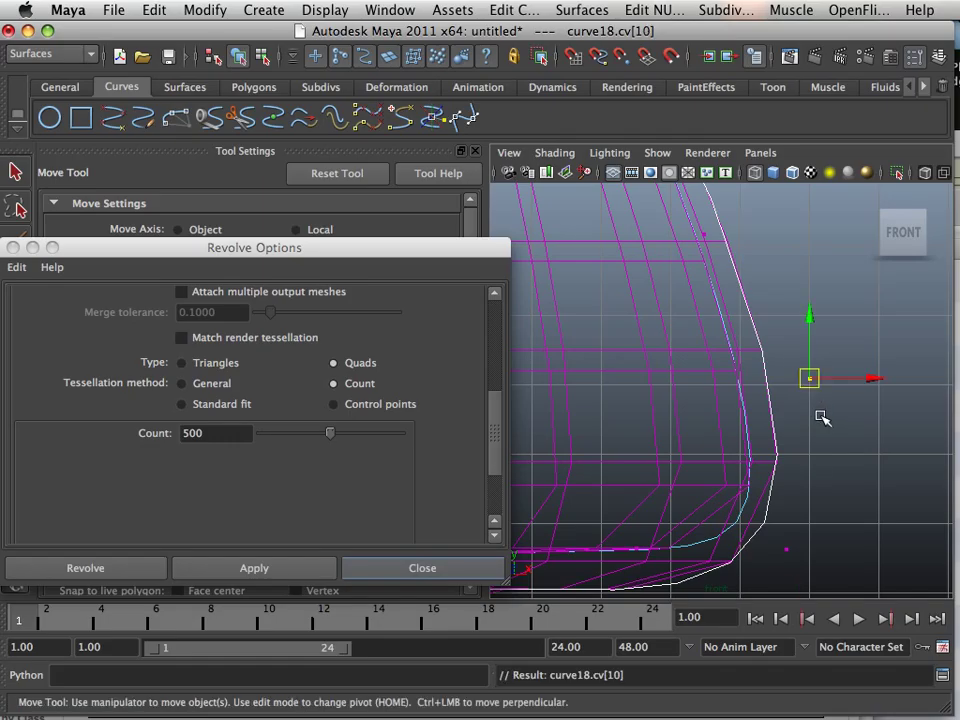
key(Left)
key(a)
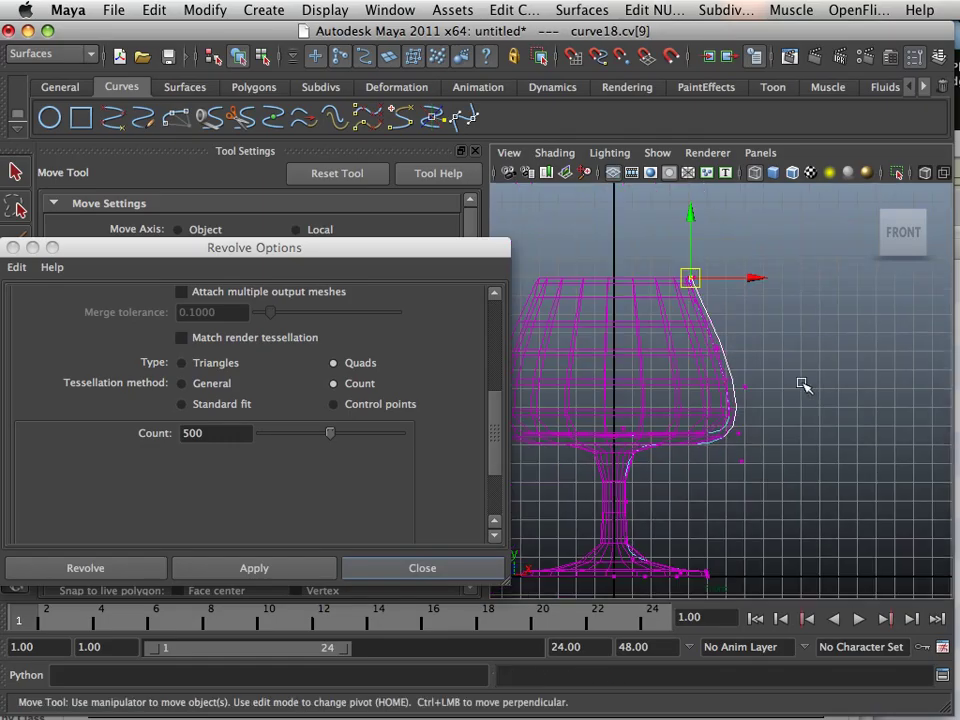
alt+right_drag(734, 372, 806, 407)
alt+middle_drag(727, 335, 756, 536)
alt+right_drag(758, 534, 952, 588)
alt+middle_drag(857, 457, 939, 471)
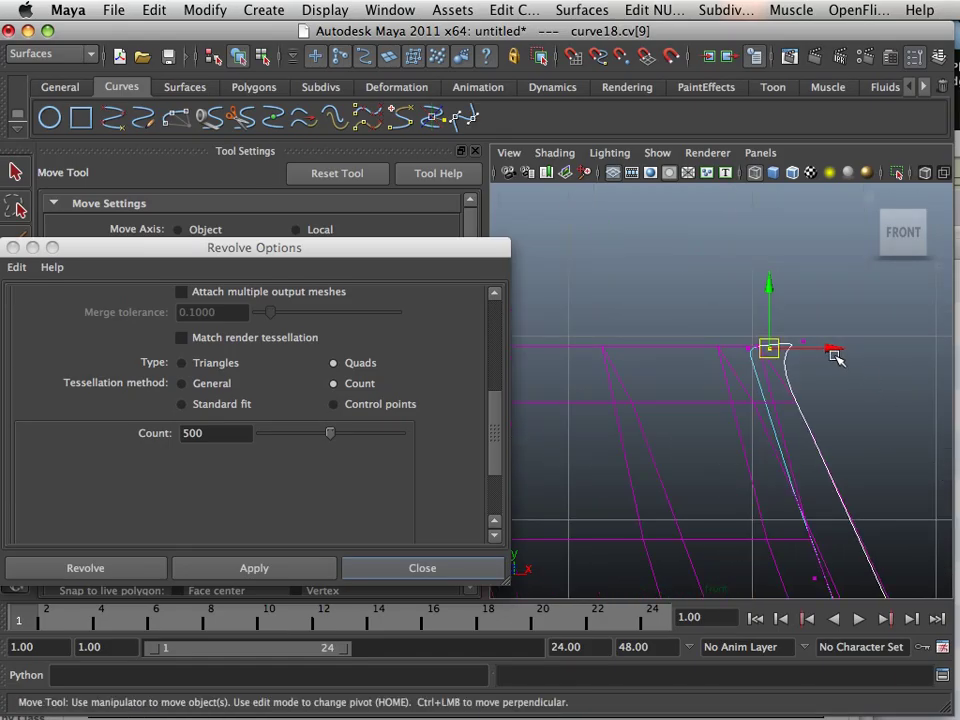
mouse_move(840, 350)
mouse_down()
mouse_move(887, 358)
mouse_move(805, 355)
mouse_move(851, 367)
mouse_up()
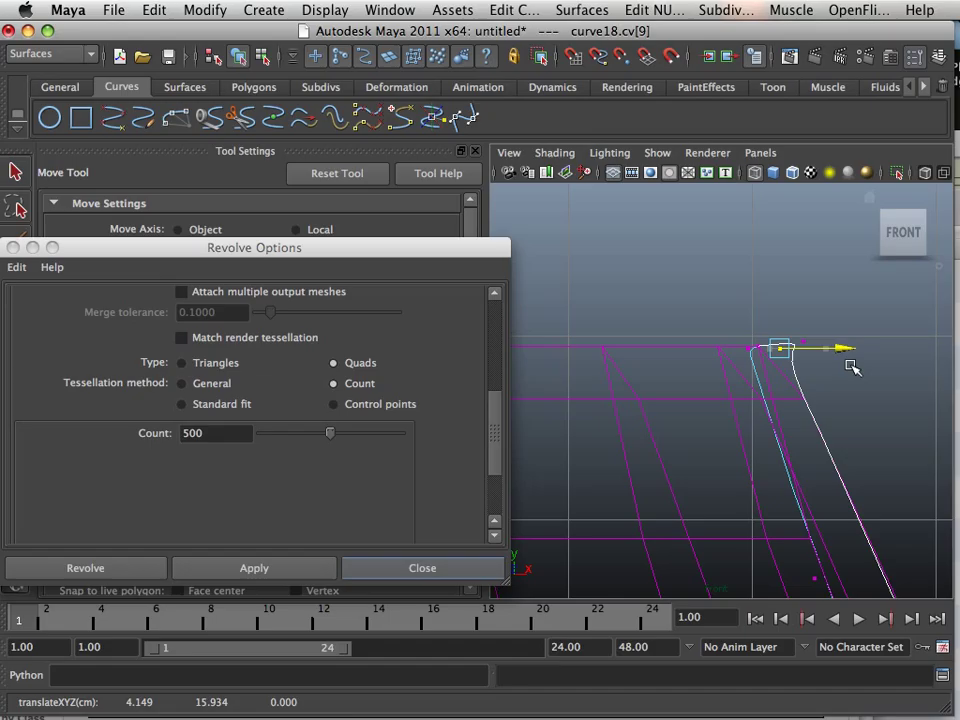
Reshape the rim by moving its outer top control vertex to about X 4.192, Y 15.967 and its inner one to about X 3.954, Y 16.003
scroll(829, 374, up, 5)
alt+middle_drag(829, 384, 779, 392)
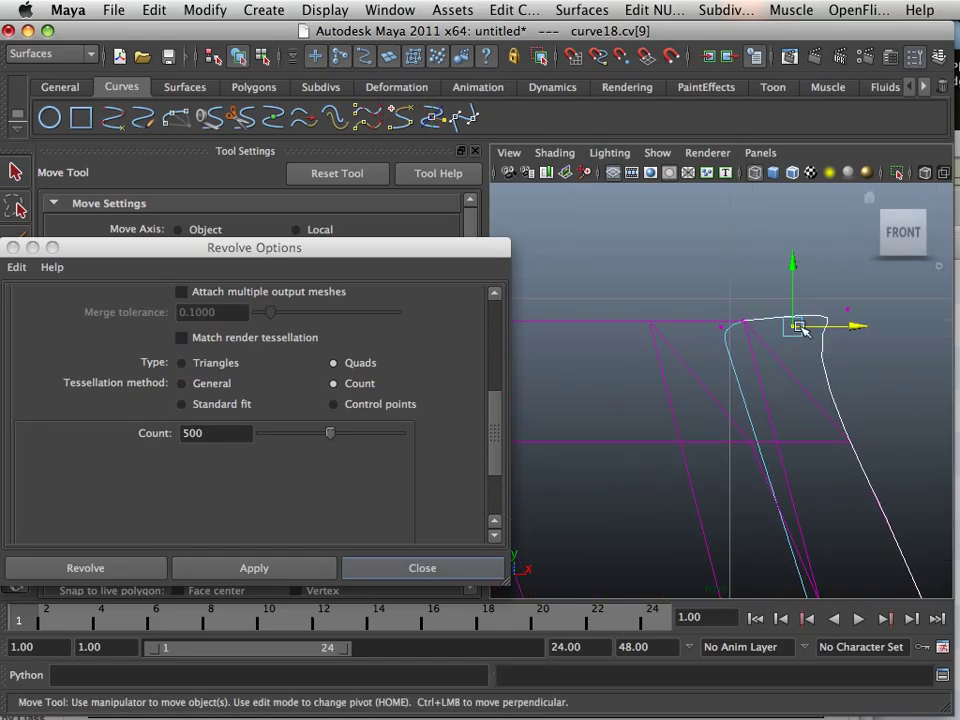
drag(793, 326, 811, 313)
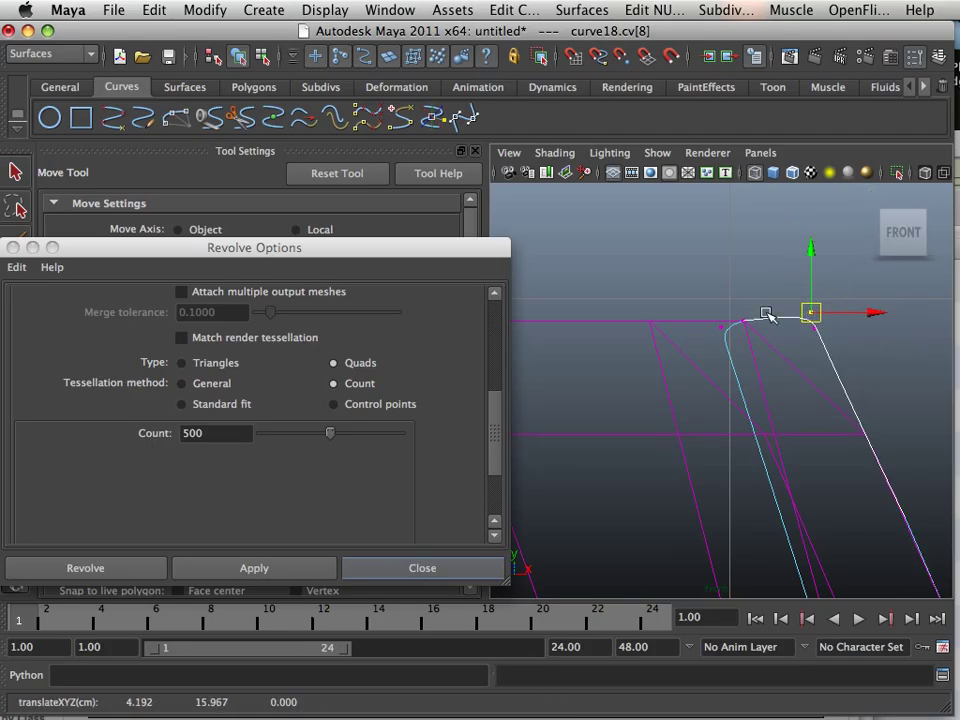
drag(735, 318, 711, 303)
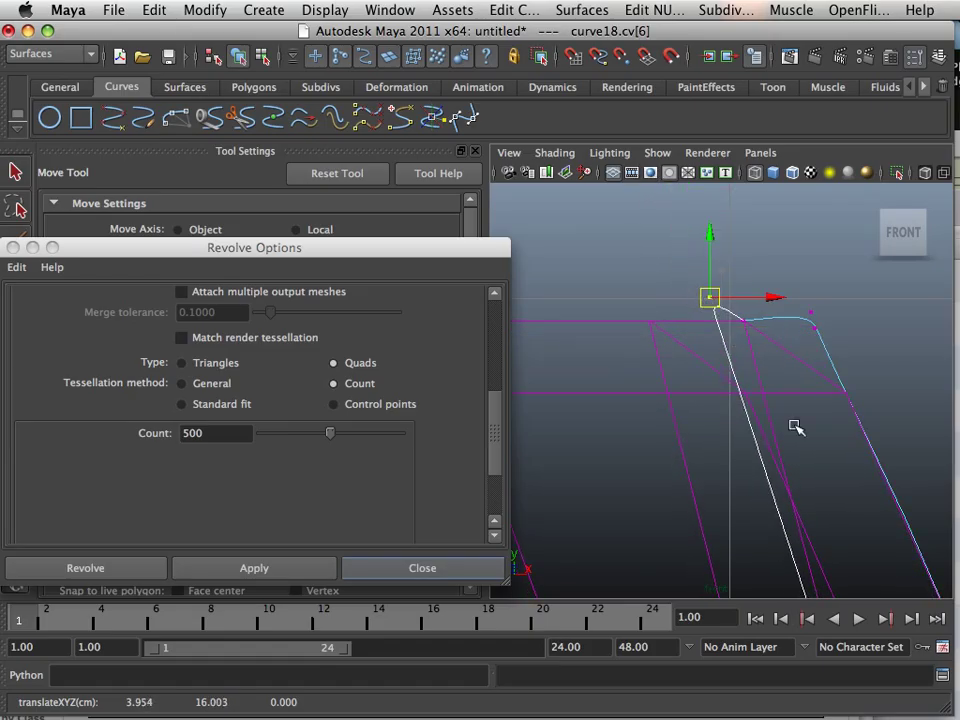
Select the control vertices around the bowl's lower bend and move them inward and slightly up in the front view
alt+middle_drag(795, 427, 738, 283)
alt+right_drag(760, 340, 797, 428)
alt+middle_drag(797, 428, 773, 257)
alt+middle_drag(889, 416, 758, 283)
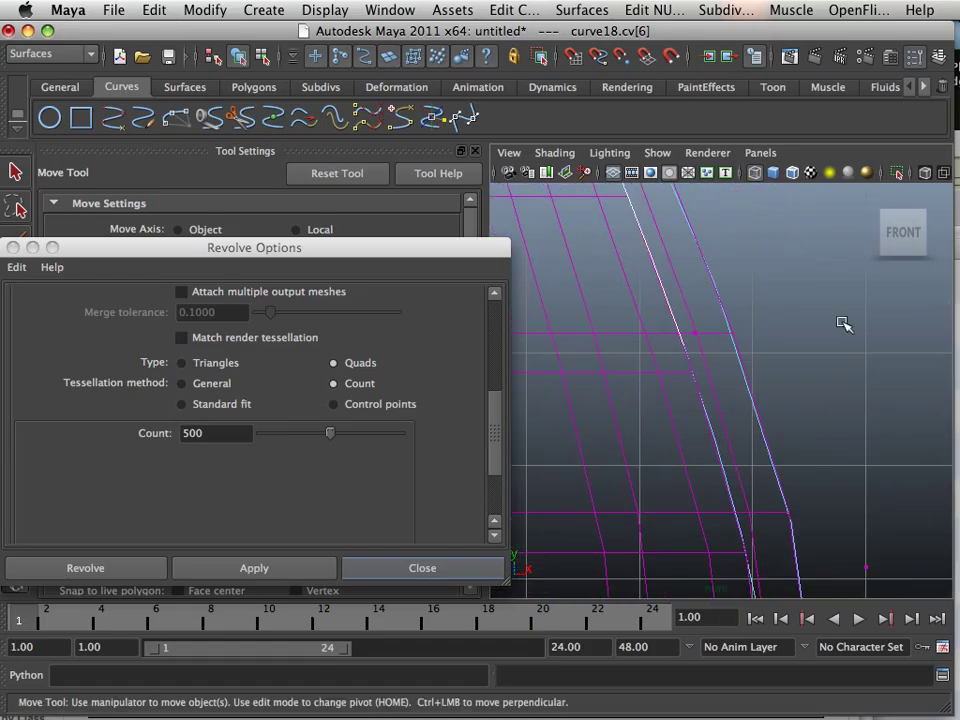
mouse_move(843, 323)
alt+right_down()
mouse_move(803, 433)
mouse_move(848, 322)
alt+right_up()
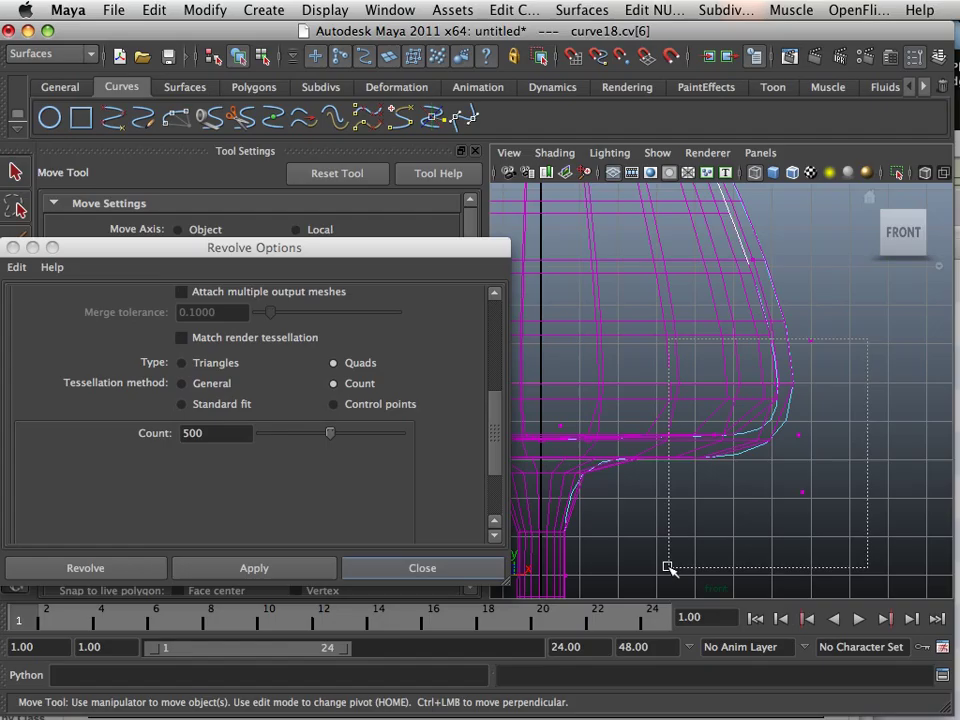
drag(668, 568, 668, 566)
drag(765, 420, 708, 411)
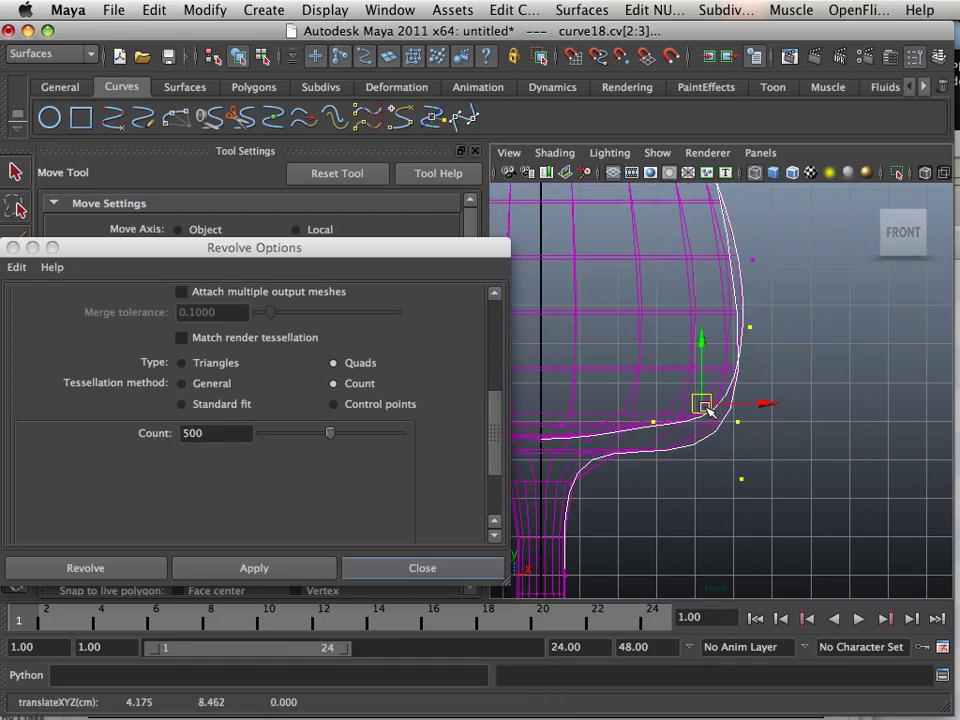
Move the selected lower bowl control vertices further inward along X in the perspective view, tapering the bowl toward the stem
alt+right_drag(708, 411, 896, 506)
key(space)
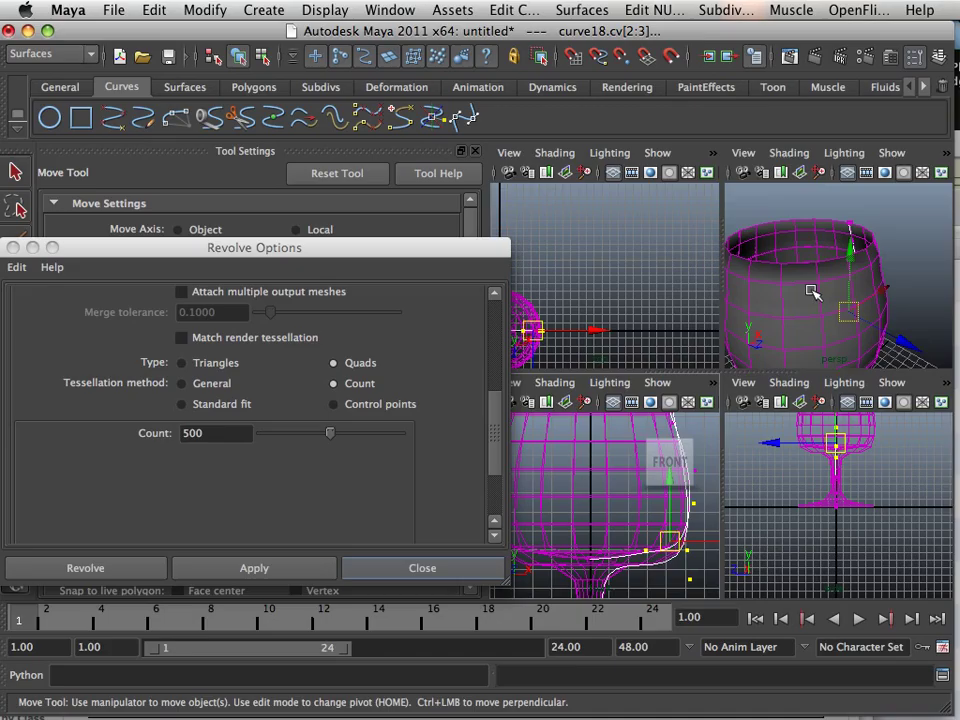
key(space)
alt+right_drag(784, 326, 677, 326)
alt+drag(677, 326, 647, 321)
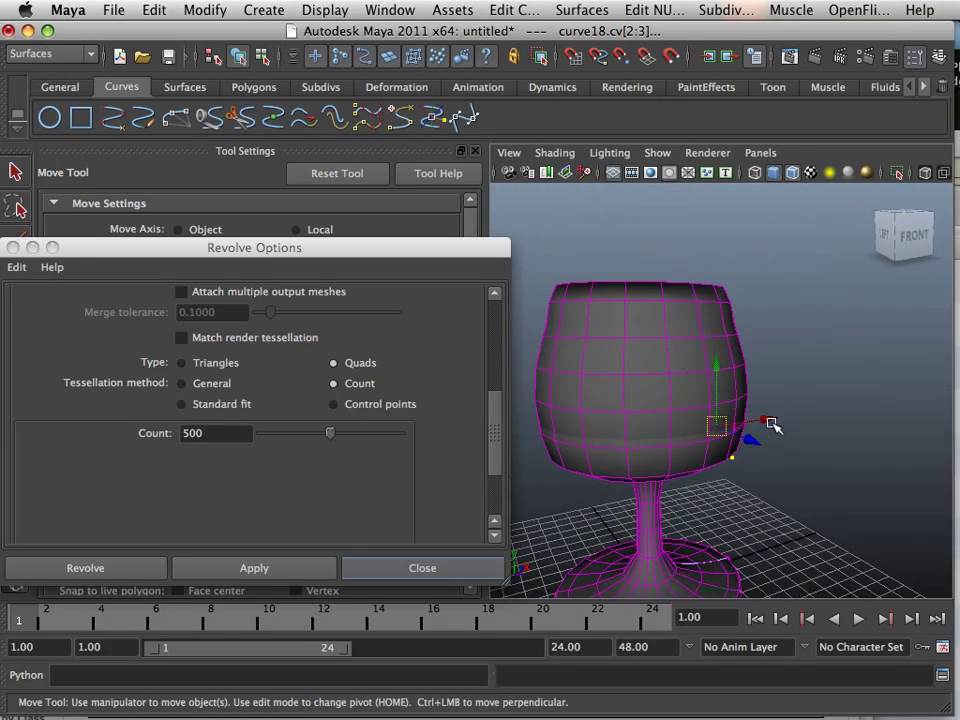
alt+drag(751, 452, 654, 463)
drag(735, 437, 686, 383)
Examine the reshaped bowl and rim of the glass up close and from several angles
alt+right_drag(686, 384, 808, 465)
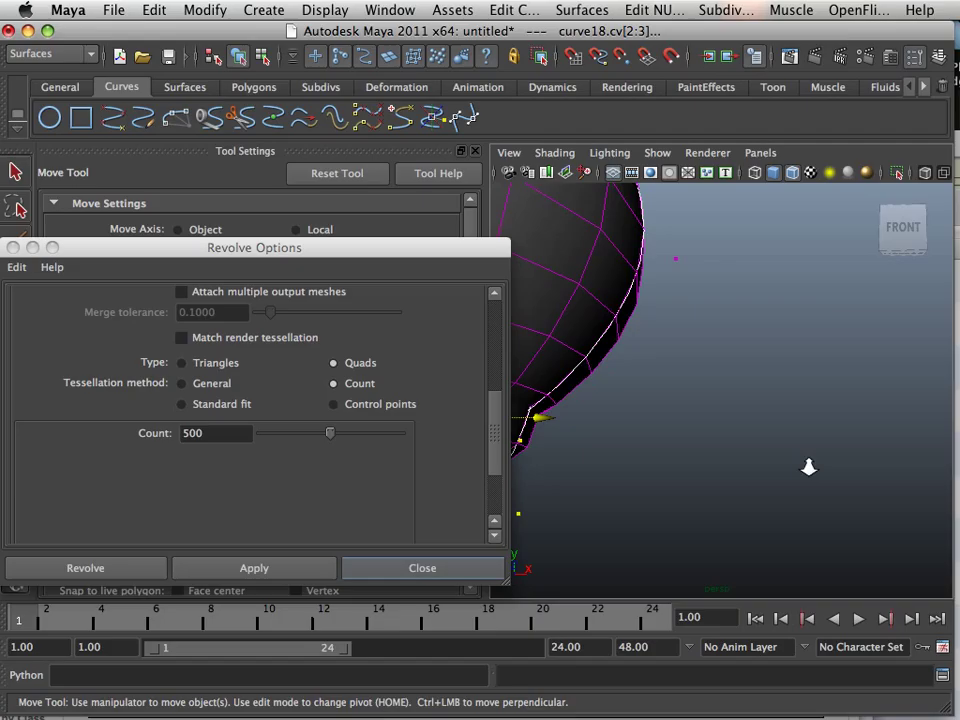
alt+middle_drag(630, 434, 853, 484)
alt+drag(812, 485, 769, 525)
scroll(771, 521, down, 2)
scroll(761, 480, up, 2)
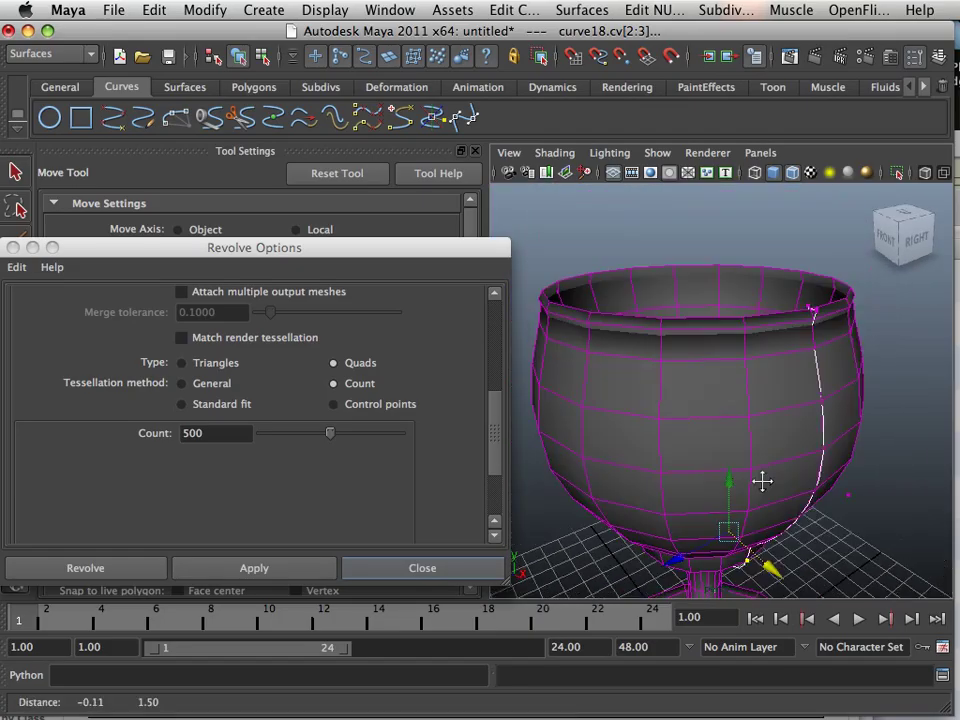
alt+drag(761, 480, 792, 516)
scroll(746, 481, up, 3)
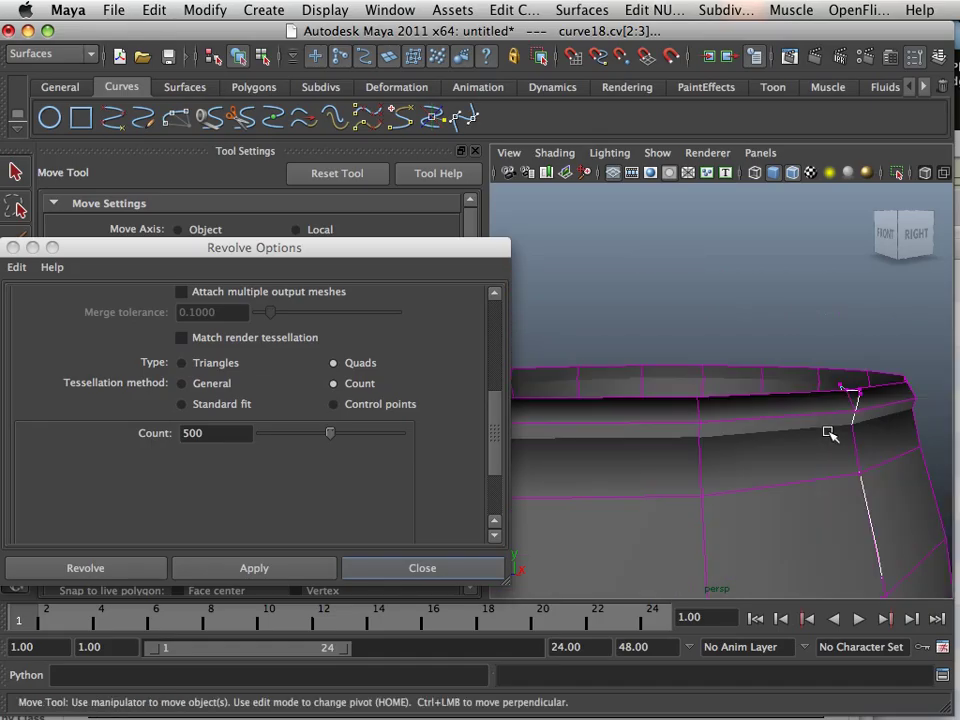
alt+drag(827, 435, 810, 450)
scroll(810, 453, down, 3)
scroll(804, 462, down, 5)
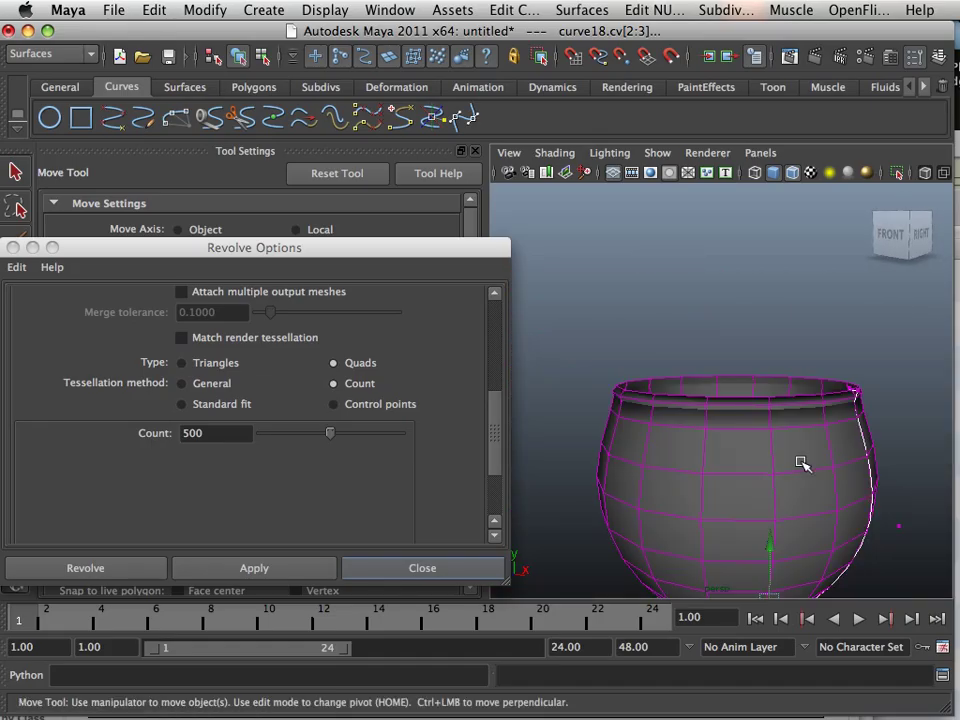
alt+middle_drag(801, 465, 808, 433)
Select the horizontal edge loop just below the glass's rim and move it slightly along its local Z with Transform Component
scroll(844, 446, up, 4)
right_click(707, 347)
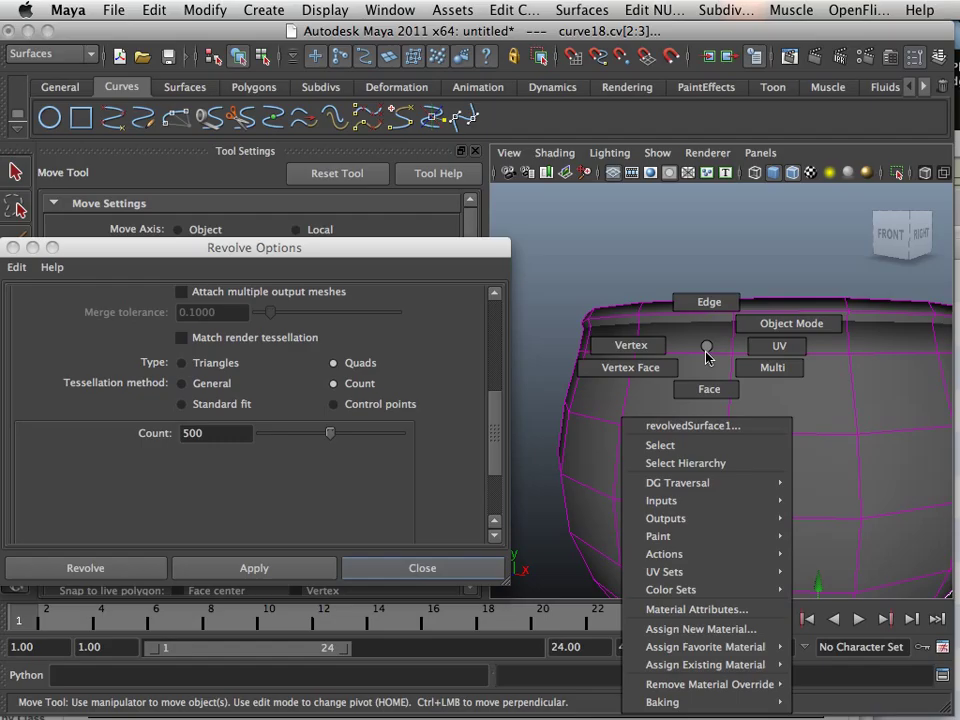
right_drag(686, 322, 694, 330)
click(693, 358)
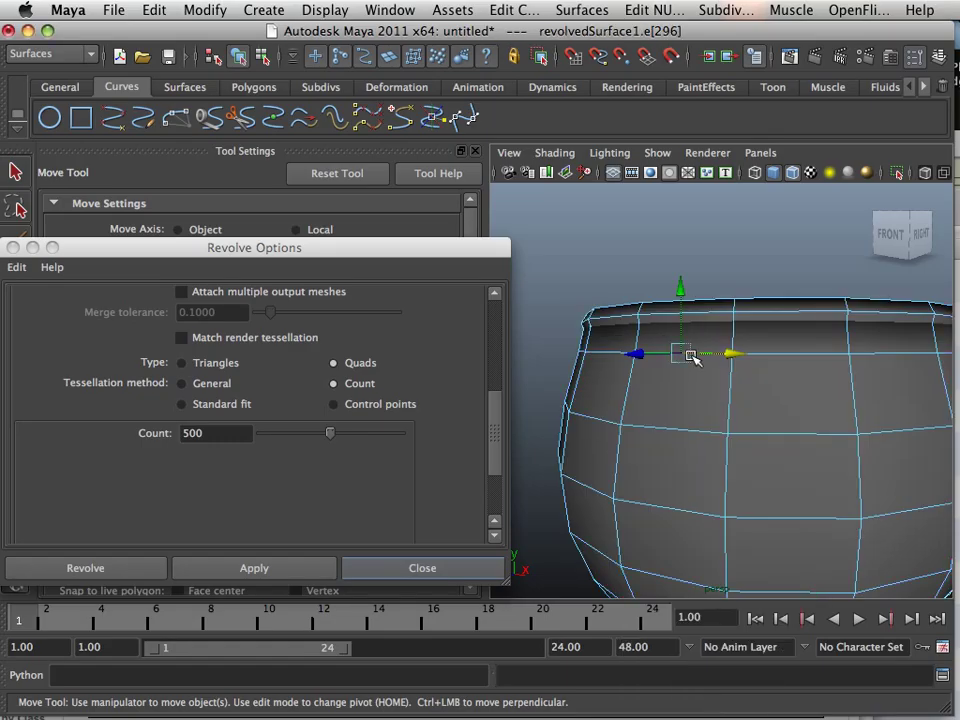
click(690, 356)
alt+drag(690, 356, 681, 416)
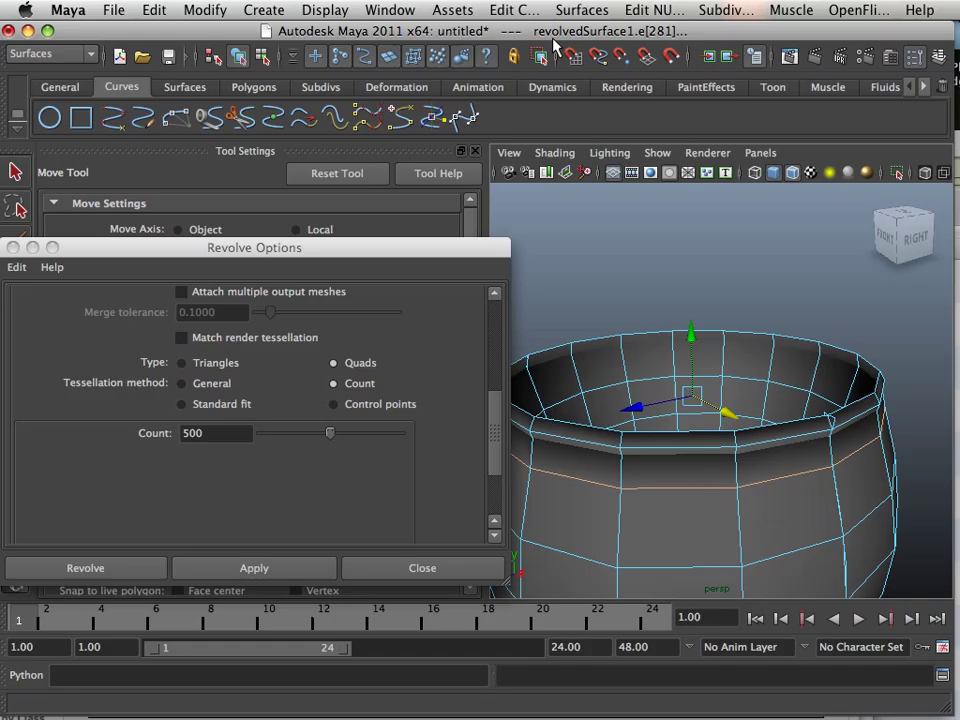
click(60, 54)
click(35, 84)
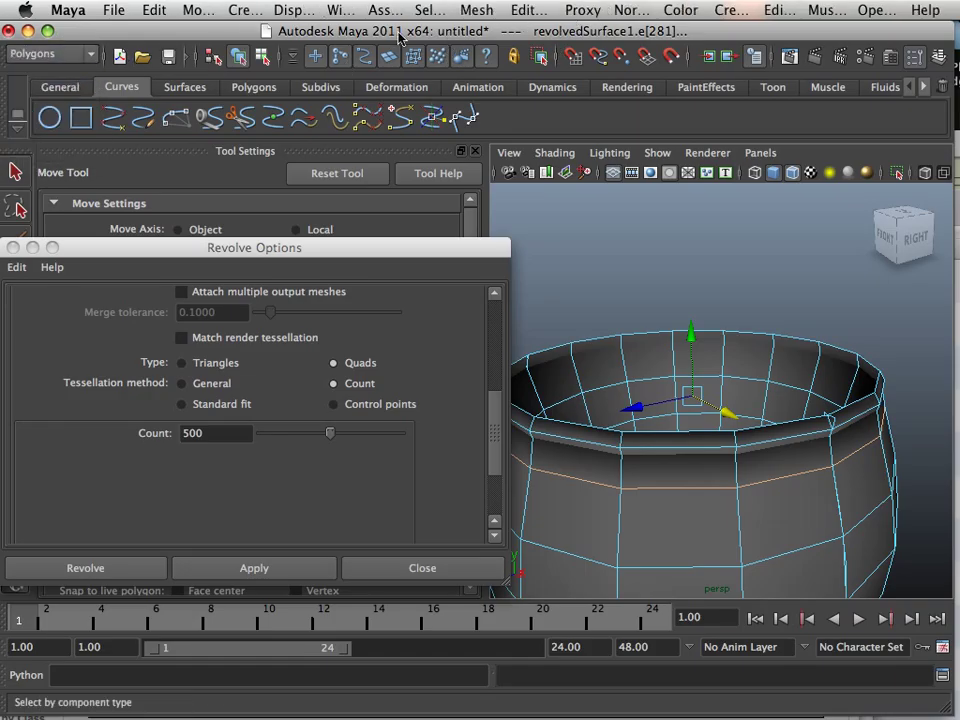
click(540, 10)
click(565, 246)
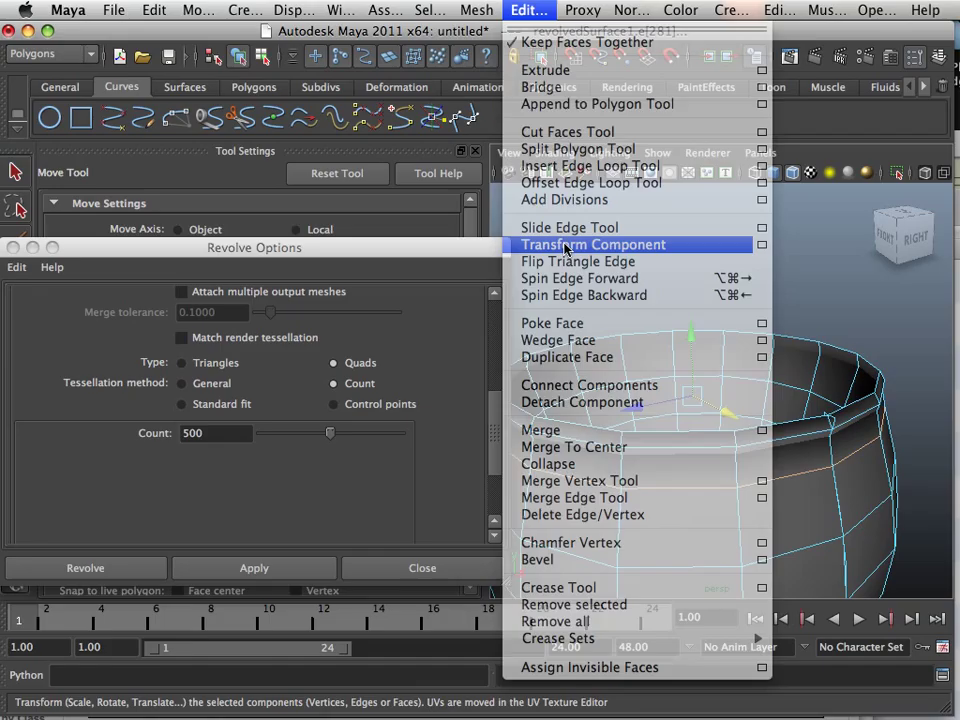
alt+drag(733, 356, 674, 341)
alt+middle_drag(674, 341, 686, 325)
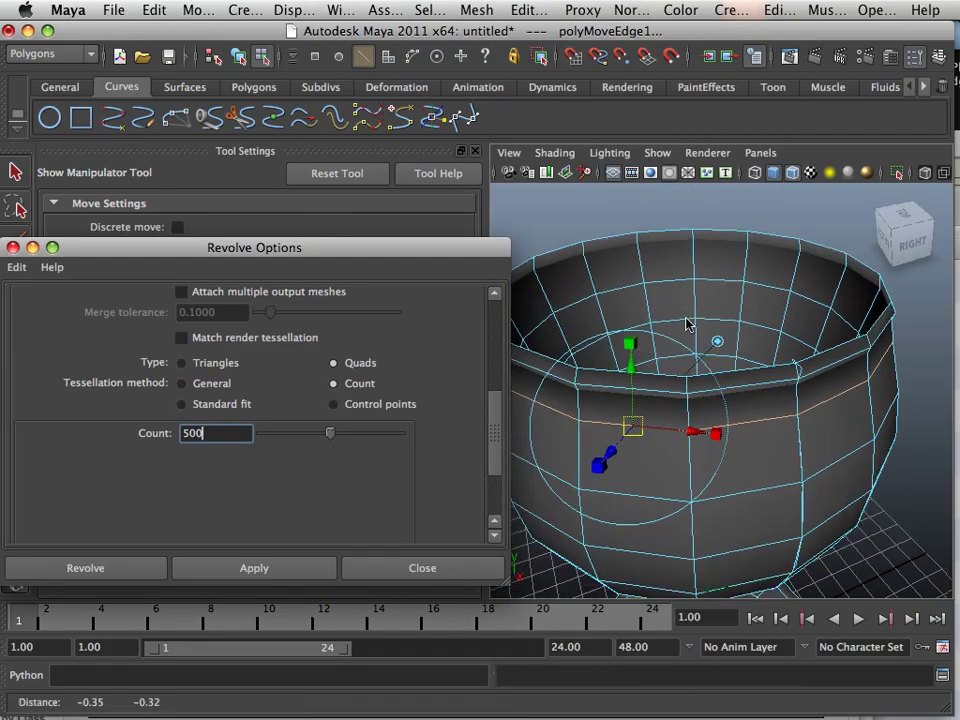
alt+drag(686, 324, 676, 338)
mouse_move(602, 437)
mouse_down()
mouse_move(585, 443)
mouse_move(594, 438)
mouse_up()
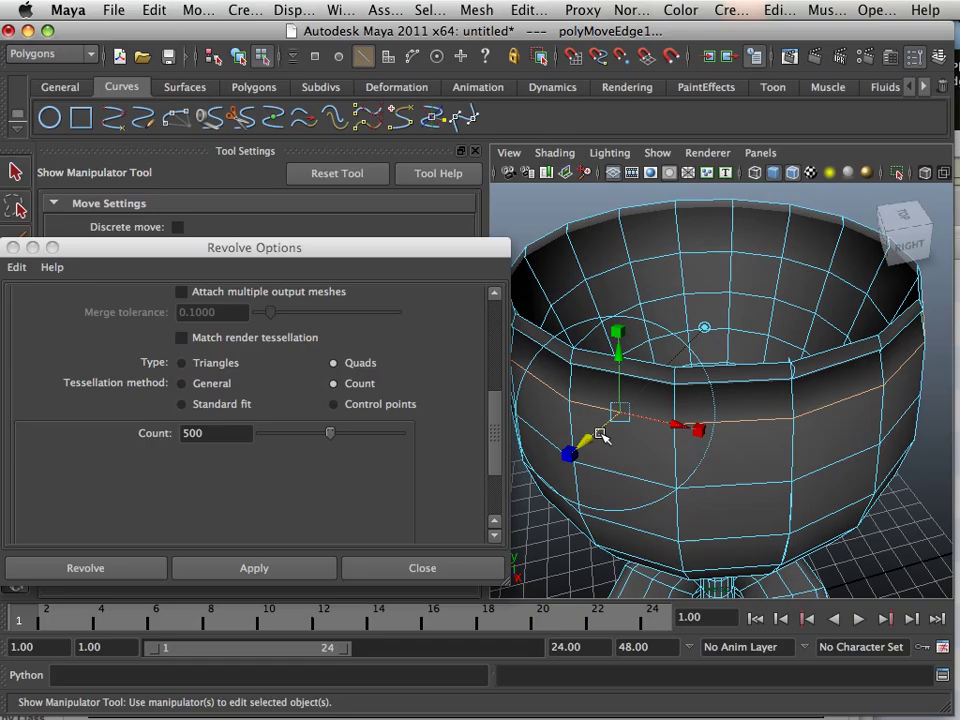
Select the rim's lower outer edge loop, apply Transform Component again and move the loop inward along its local Z
click(600, 386)
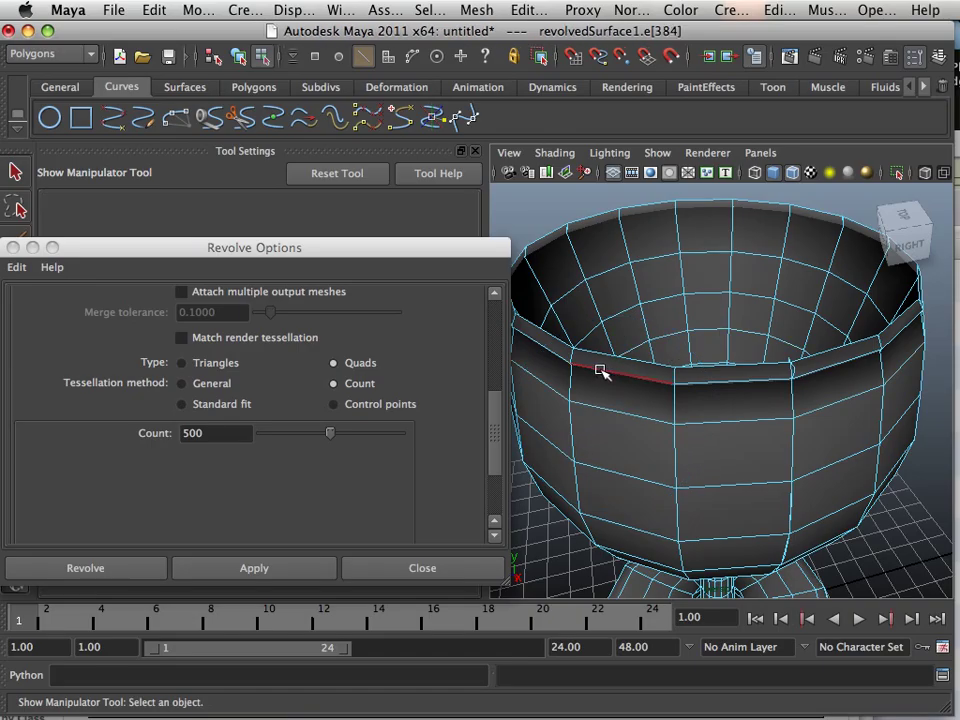
double_click(600, 375)
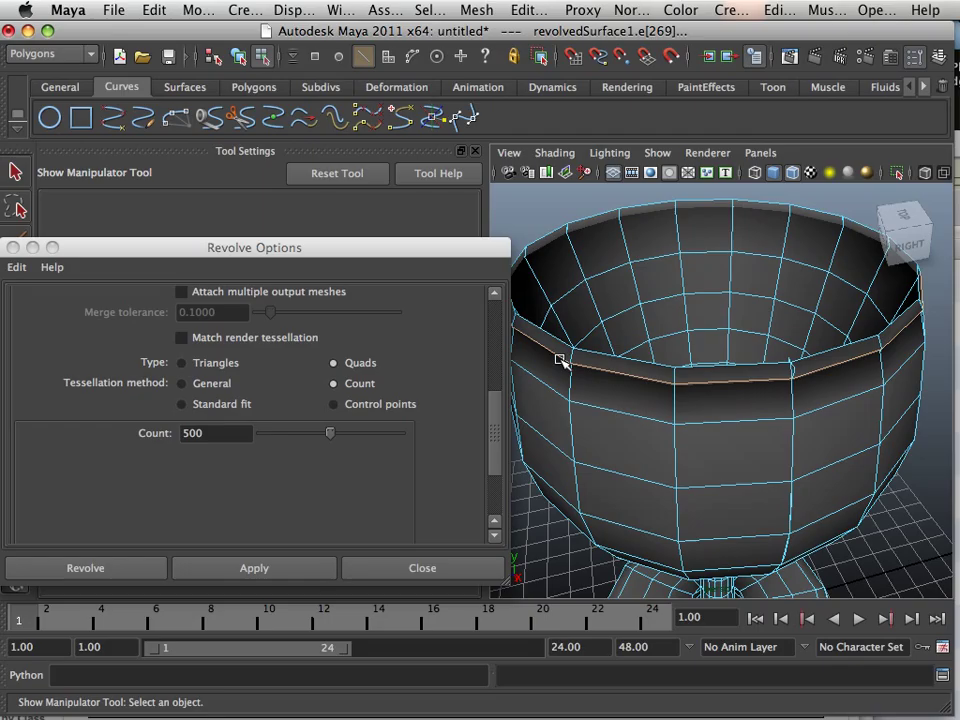
key(g)
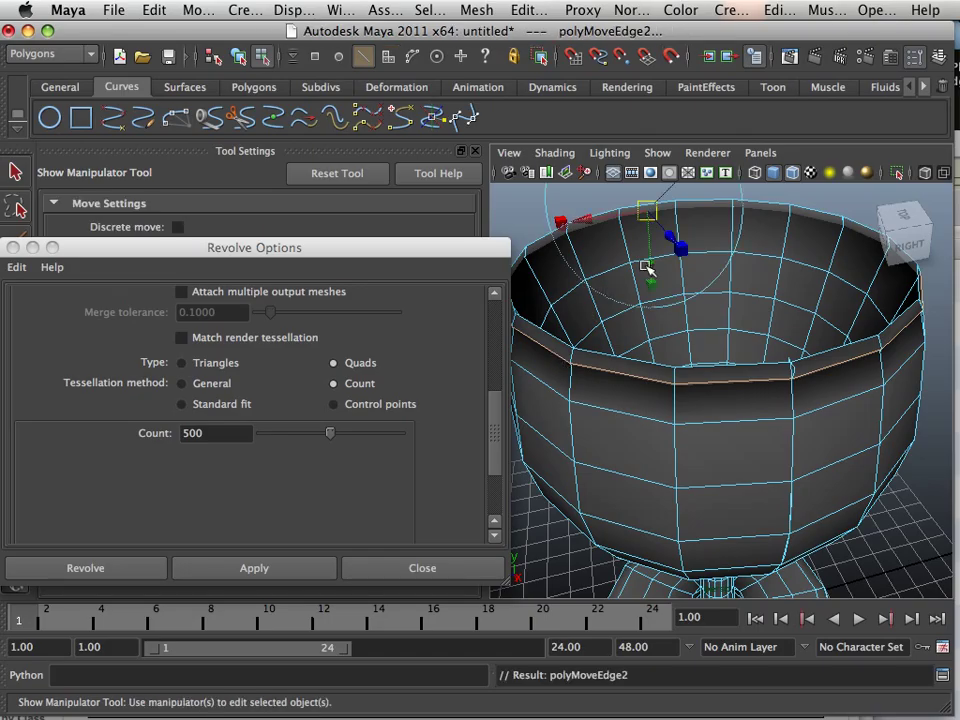
drag(664, 233, 667, 241)
alt+middle_drag(646, 252, 605, 330)
alt+drag(604, 330, 628, 371)
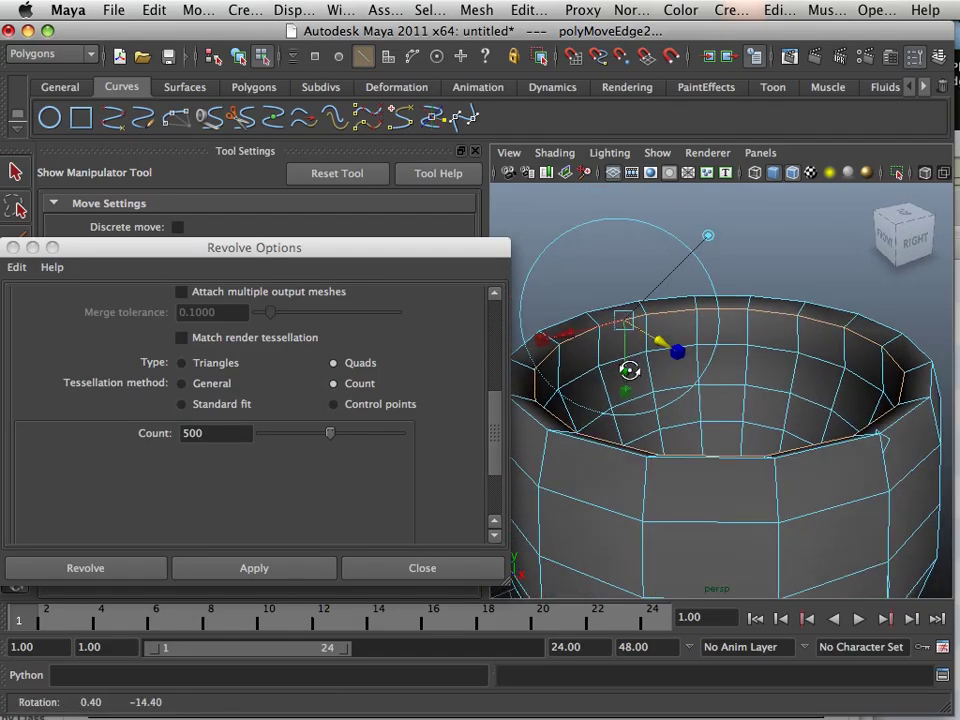
alt+right_drag(628, 371, 501, 348)
alt+drag(502, 348, 598, 384)
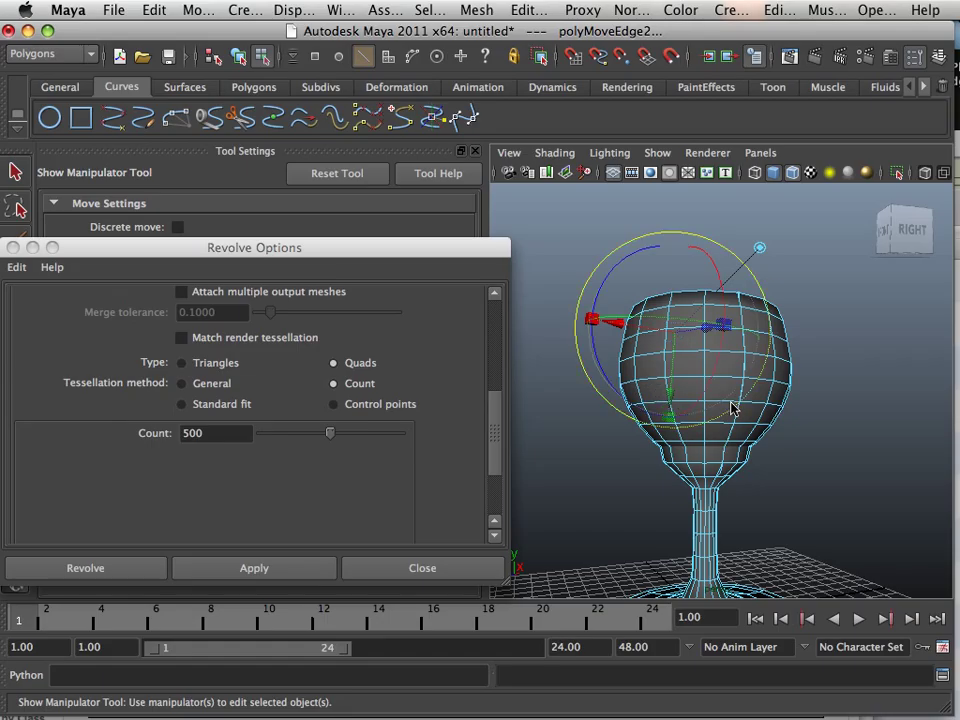
Return the glass to object mode and examine its stem and foot up close
right_drag(731, 403, 757, 386)
right_drag(780, 345, 818, 324)
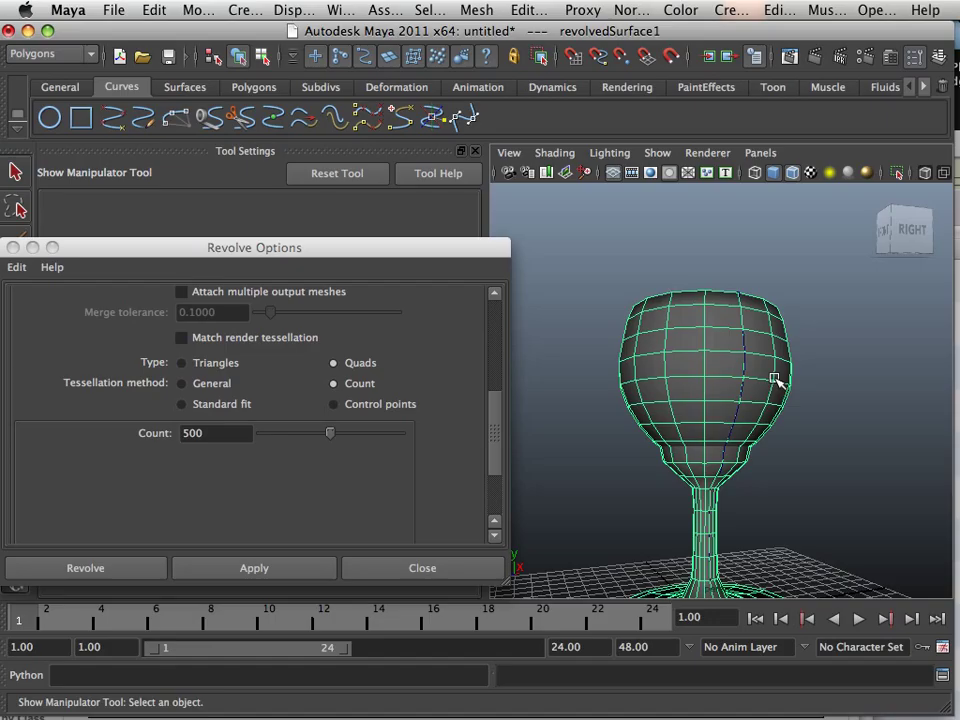
alt+right_drag(776, 381, 760, 262)
alt+middle_drag(760, 262, 758, 214)
alt+drag(692, 326, 702, 385)
alt+right_drag(705, 390, 777, 415)
alt+middle_drag(728, 430, 745, 328)
alt+drag(713, 385, 733, 376)
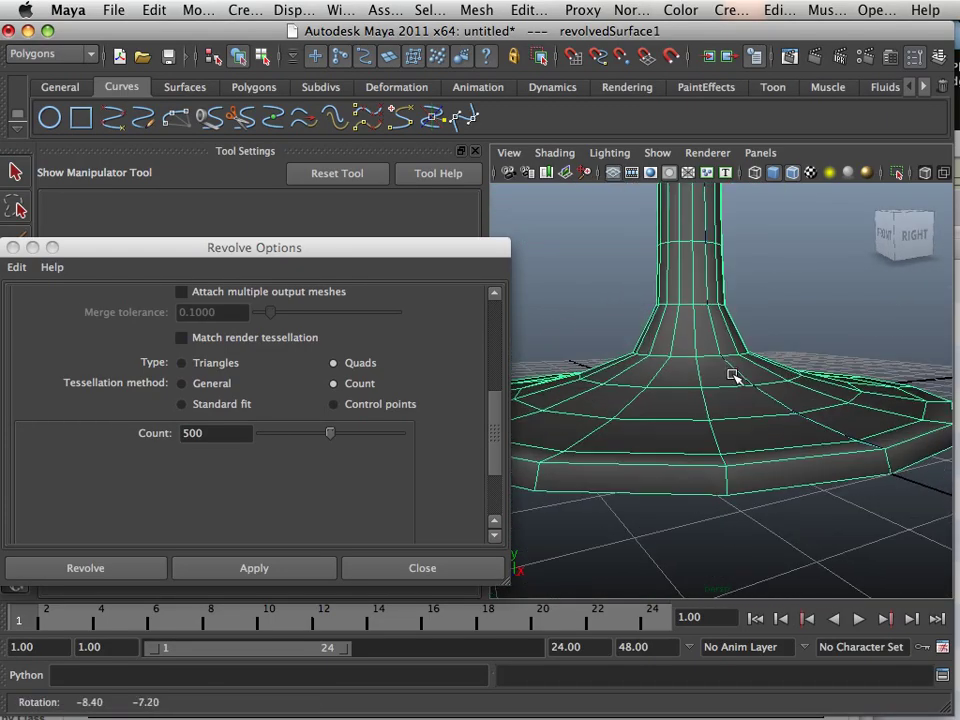
alt+right_drag(733, 374, 598, 326)
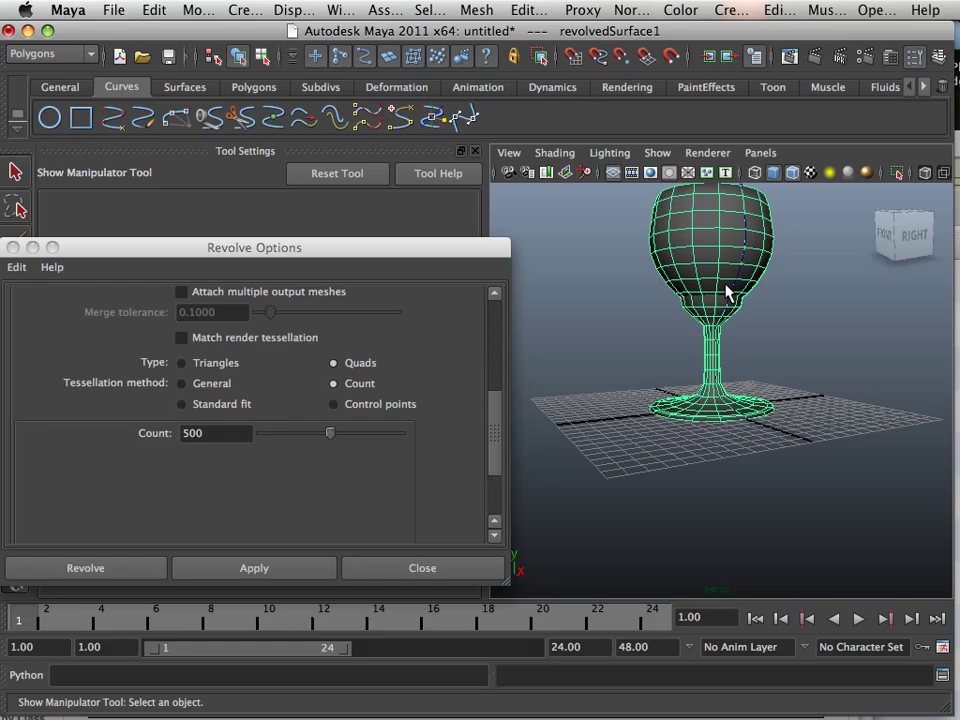
Duplicate the glass and move the copy along X until it stands beside the original
key(super+d)
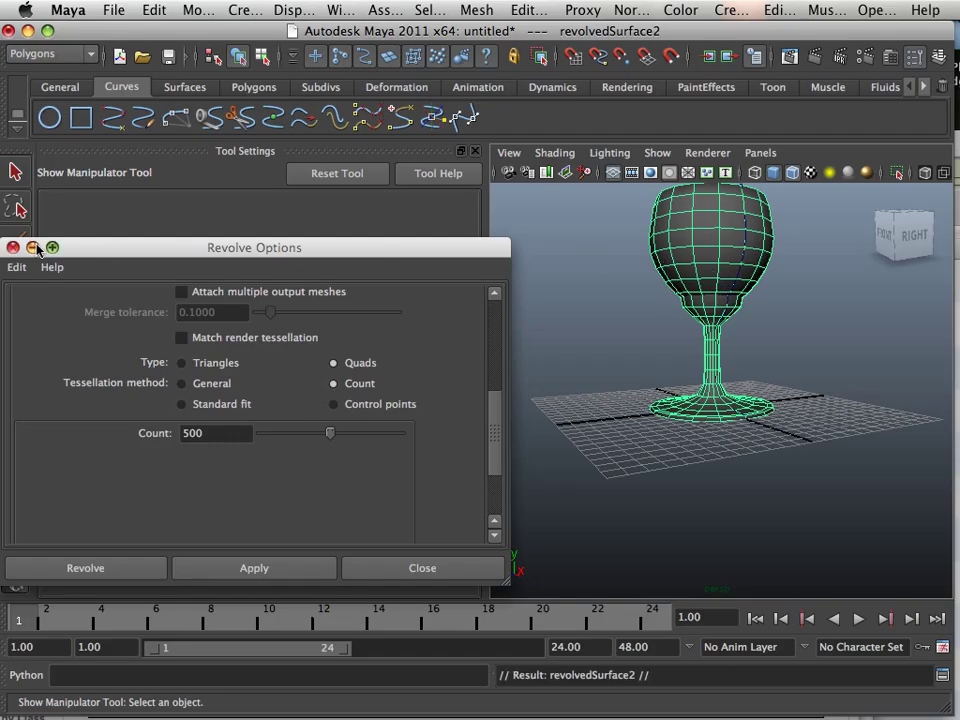
drag(94, 254, 28, 429)
key(w)
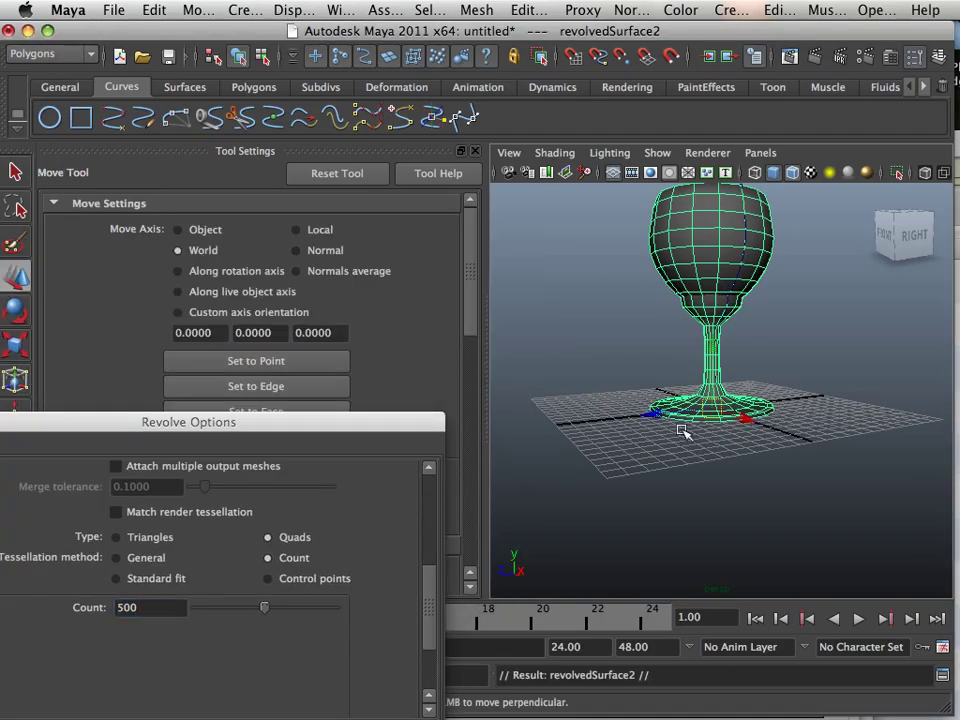
drag(756, 421, 868, 569)
alt+middle_drag(825, 480, 602, 501)
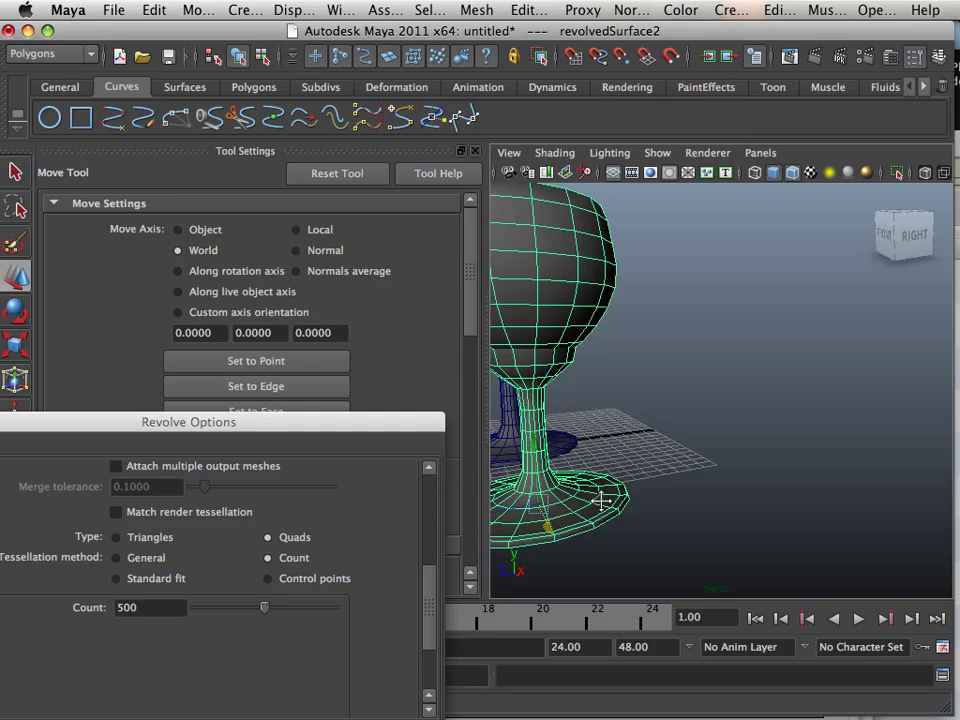
alt+drag(602, 501, 520, 390)
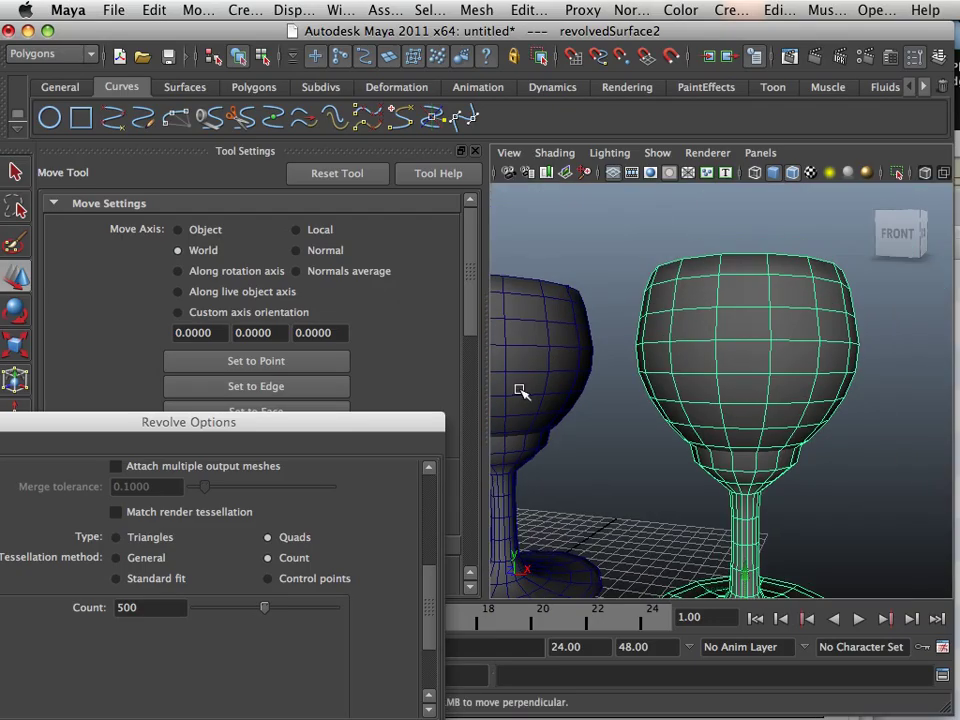
Smooth the duplicated glass's polygon mesh
click(491, 17)
click(497, 122)
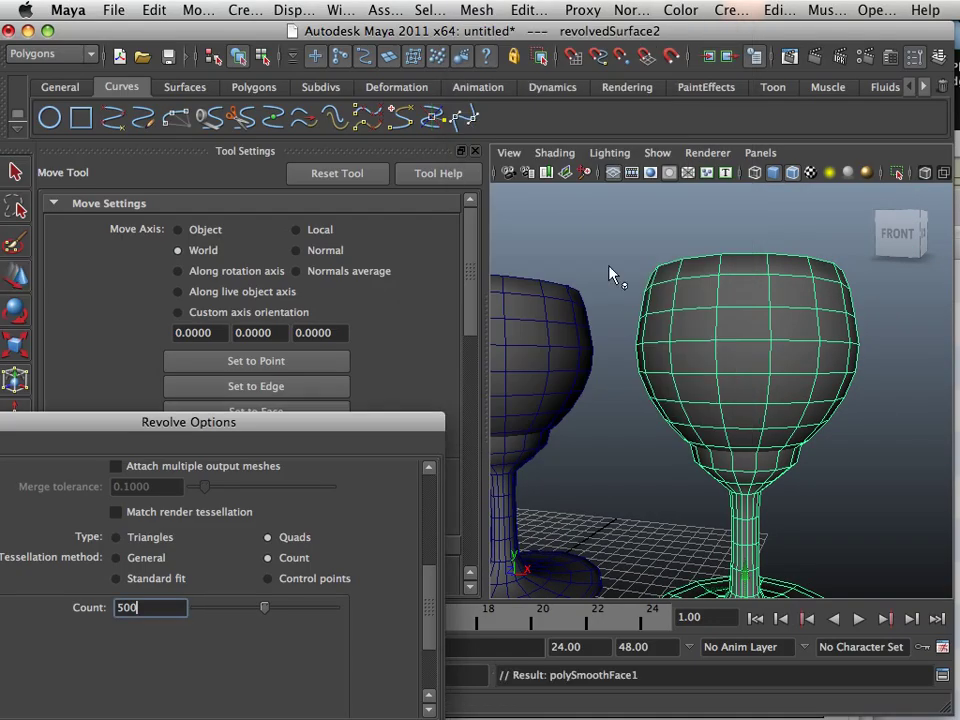
click(611, 256)
Examine the smoothed copy's mesh around the lower bowl and stem up close and compare it with the original glass
alt+right_drag(643, 300, 625, 300)
alt+middle_drag(625, 300, 591, 261)
mouse_move(591, 261)
alt+mouse_down()
mouse_move(582, 249)
mouse_move(583, 268)
mouse_move(598, 274)
alt+mouse_up()
alt+right_drag(598, 274, 662, 313)
click(660, 390)
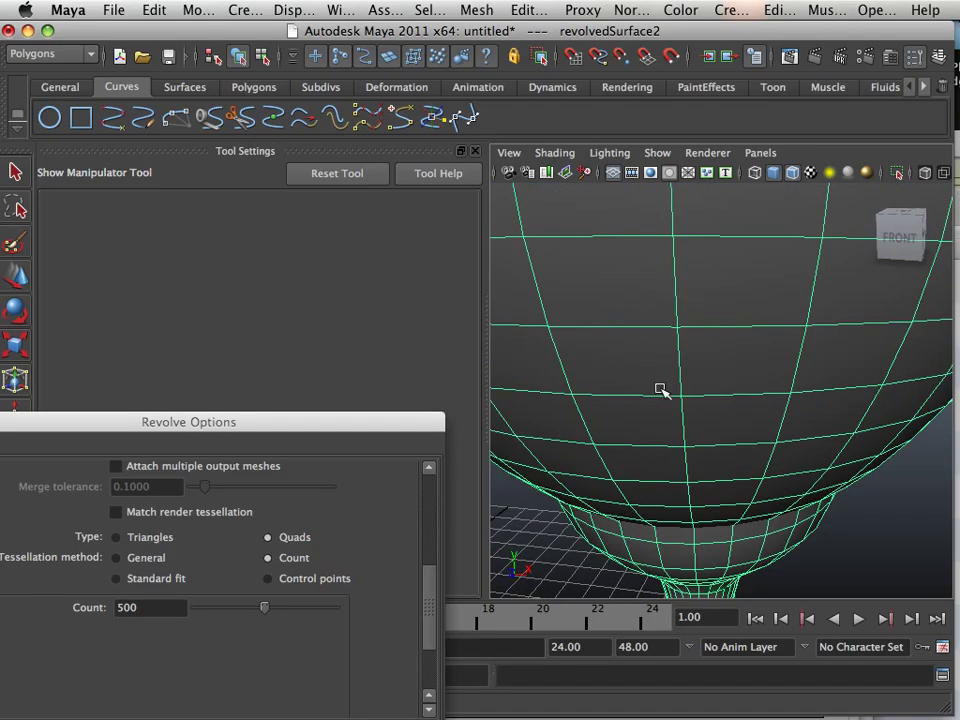
alt+drag(660, 389, 660, 382)
alt+middle_drag(678, 306, 668, 326)
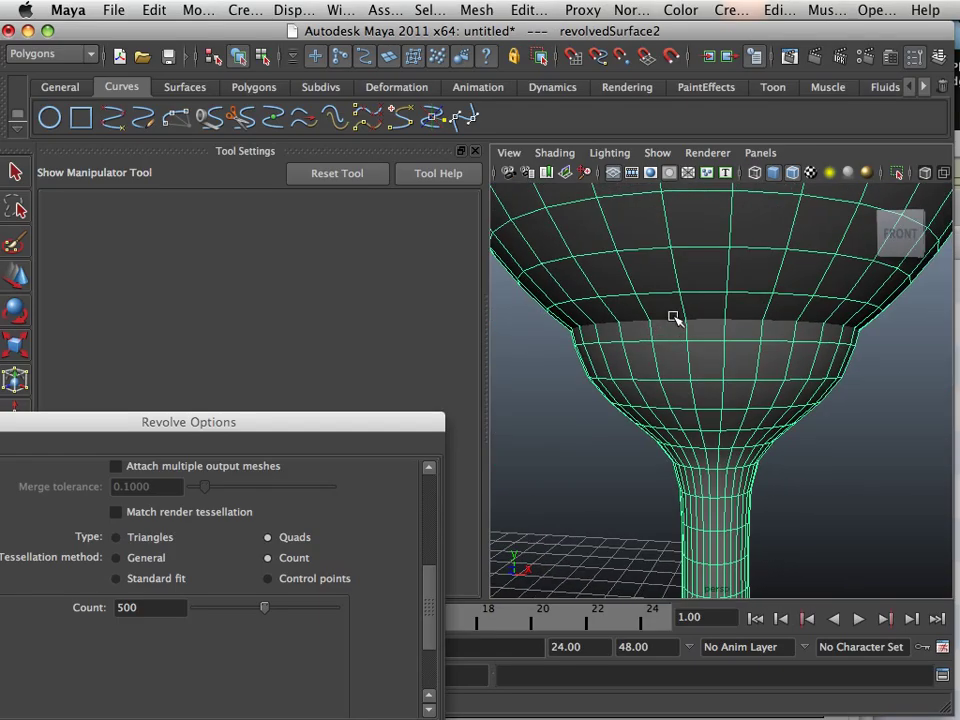
alt+middle_drag(538, 336, 686, 343)
alt+right_drag(686, 343, 602, 328)
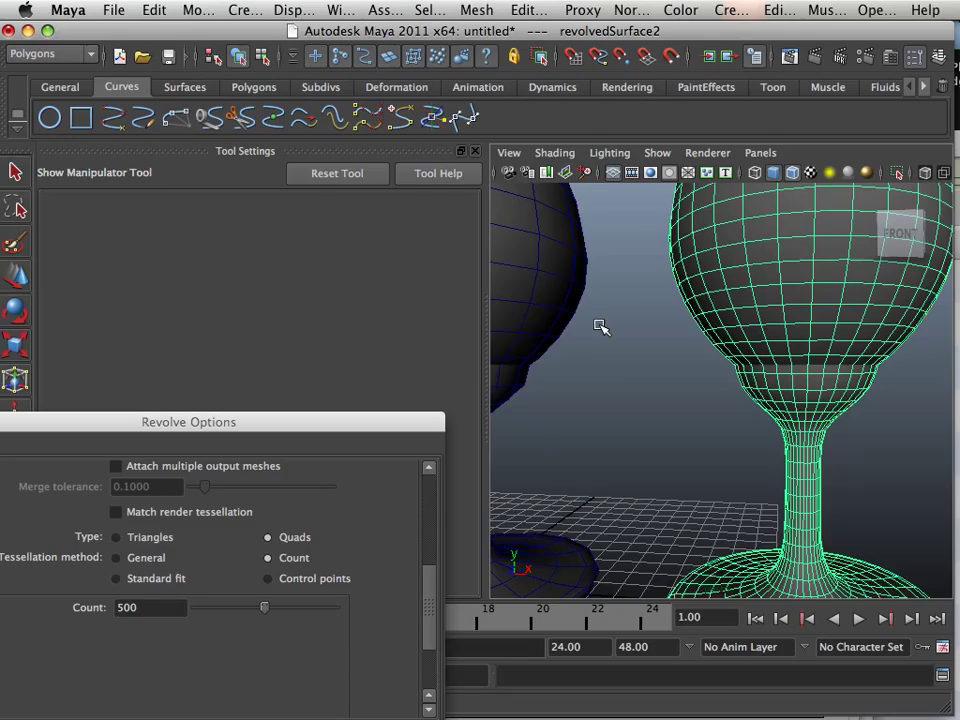
alt+middle_drag(522, 331, 619, 346)
scroll(692, 319, up, 5)
scroll(691, 321, down, 5)
key(bracketleft)
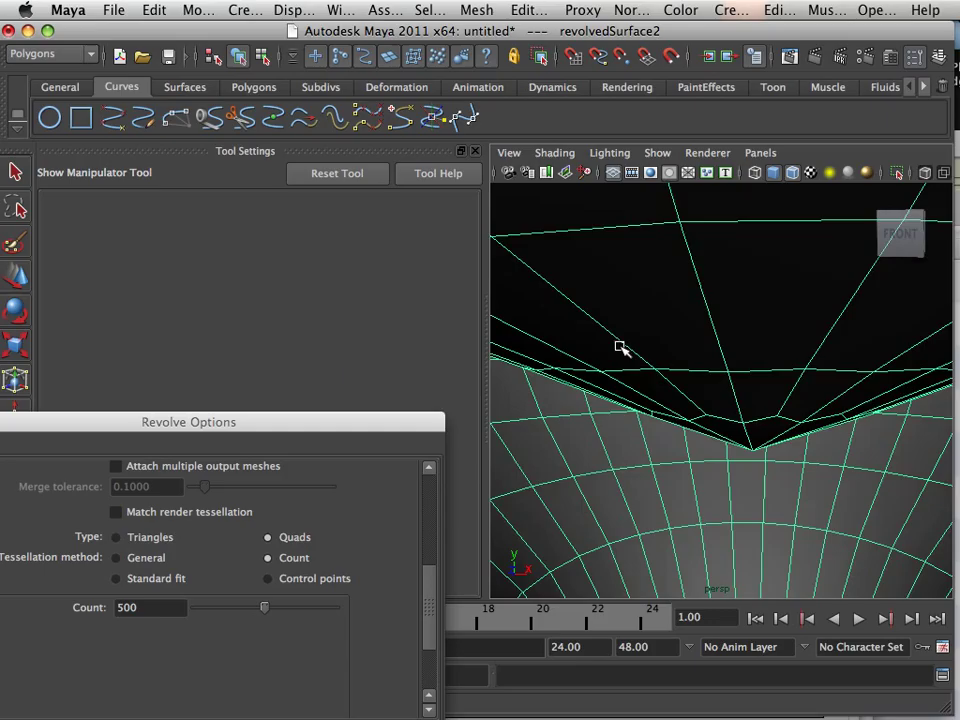
In the front view, select the profile curve's two control vertices at the bulge beneath the bowl and delete them
alt+right_drag(619, 346, 549, 327)
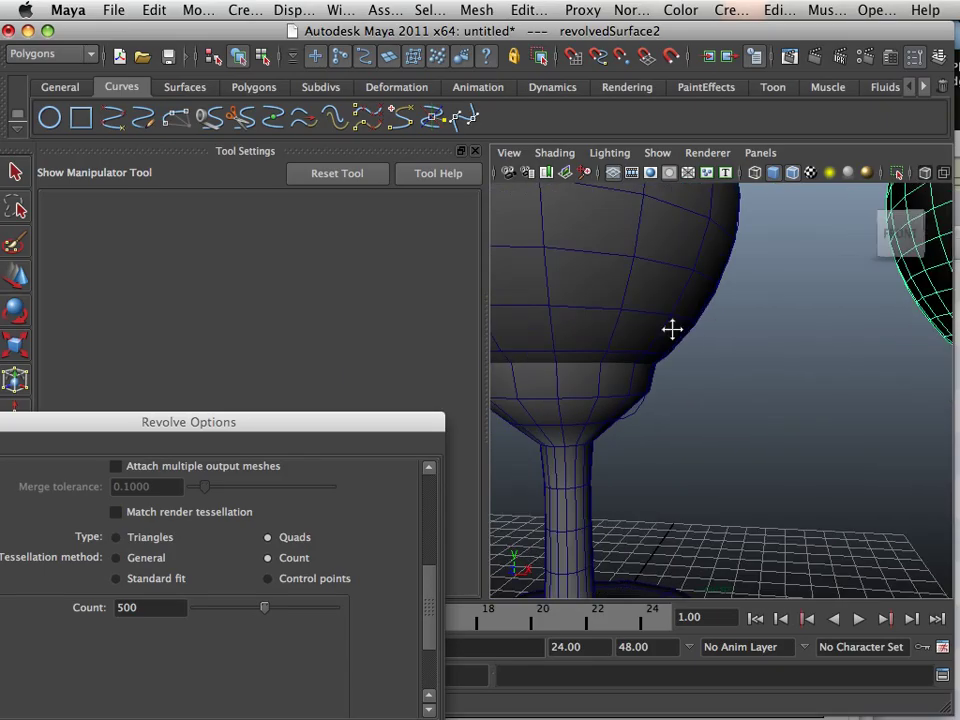
alt+middle_drag(672, 329, 698, 315)
click(707, 375)
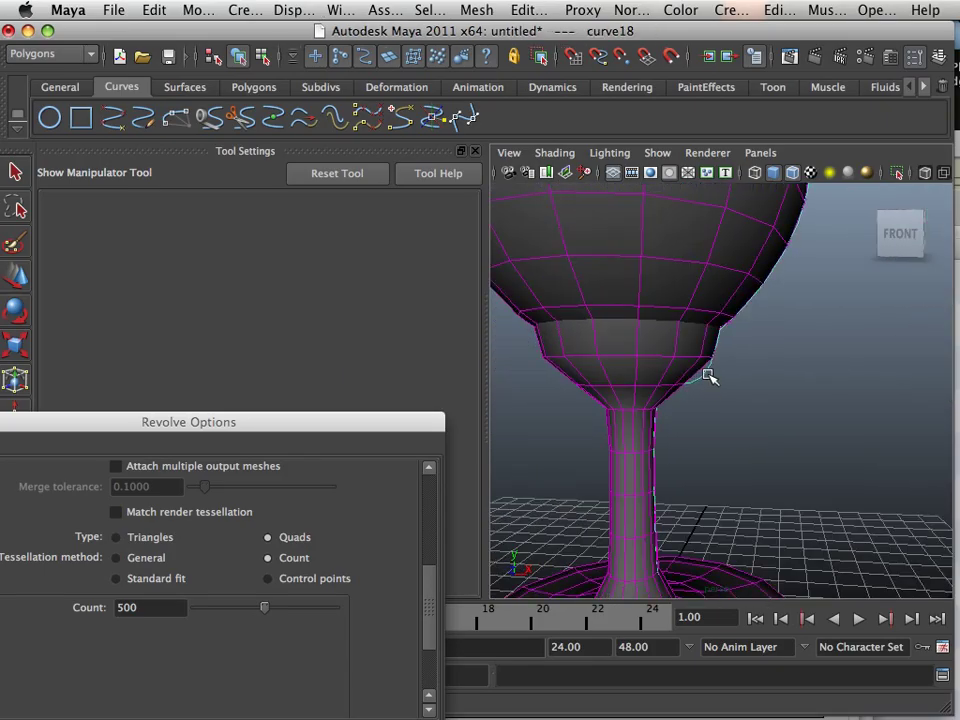
key(space)
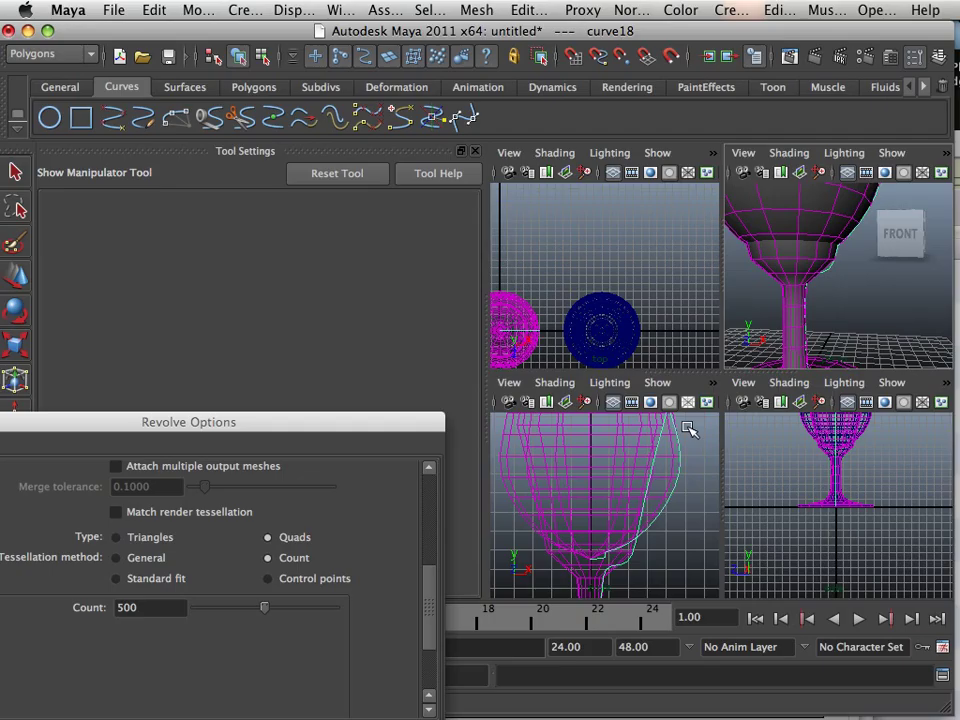
key(space)
alt+middle_drag(683, 489, 663, 498)
right_drag(761, 399, 666, 396)
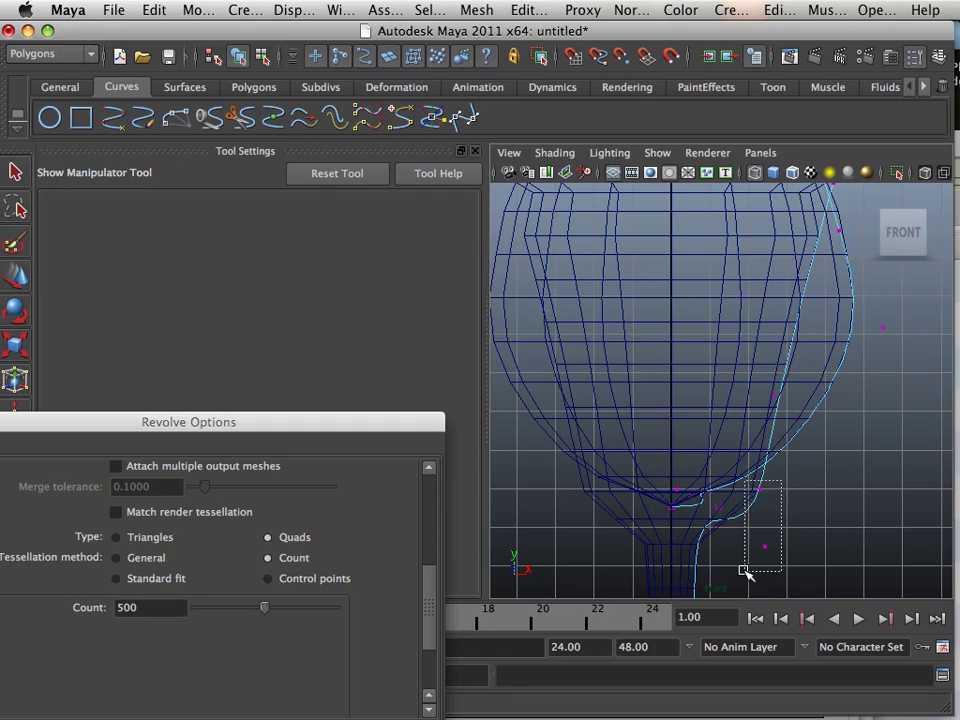
drag(745, 572, 745, 572)
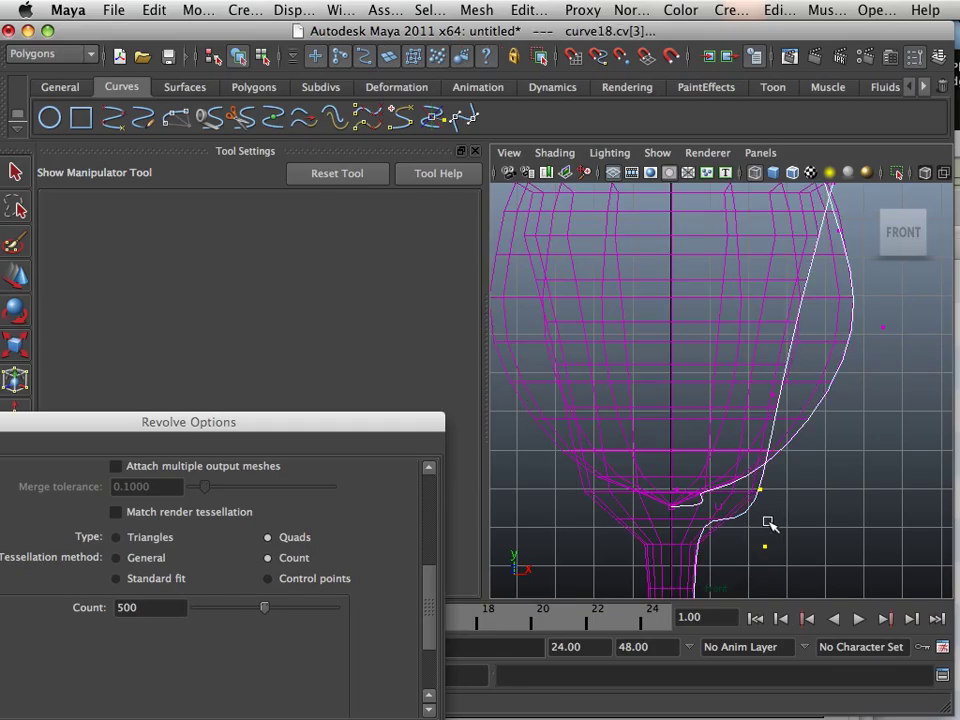
click(15, 280)
drag(762, 516, 865, 540)
key(q)
click(866, 540)
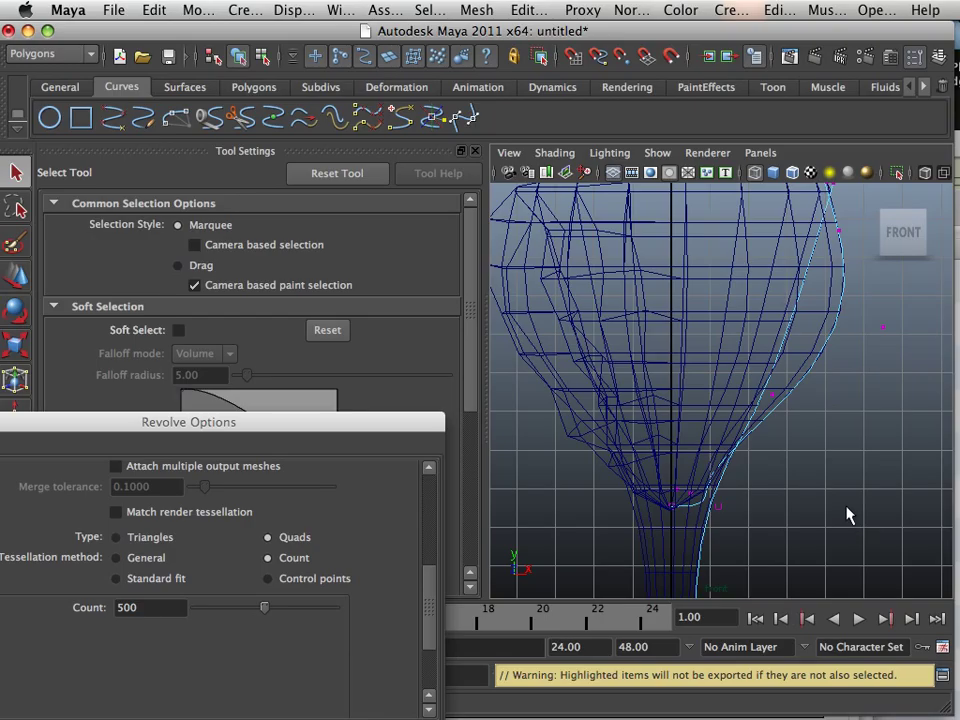
Examine both glasses from several angles in the perspective view and return the original glass to object mode
mouse_move(697, 435)
alt+middle_down()
mouse_move(721, 499)
mouse_move(642, 413)
mouse_move(703, 451)
alt+middle_up()
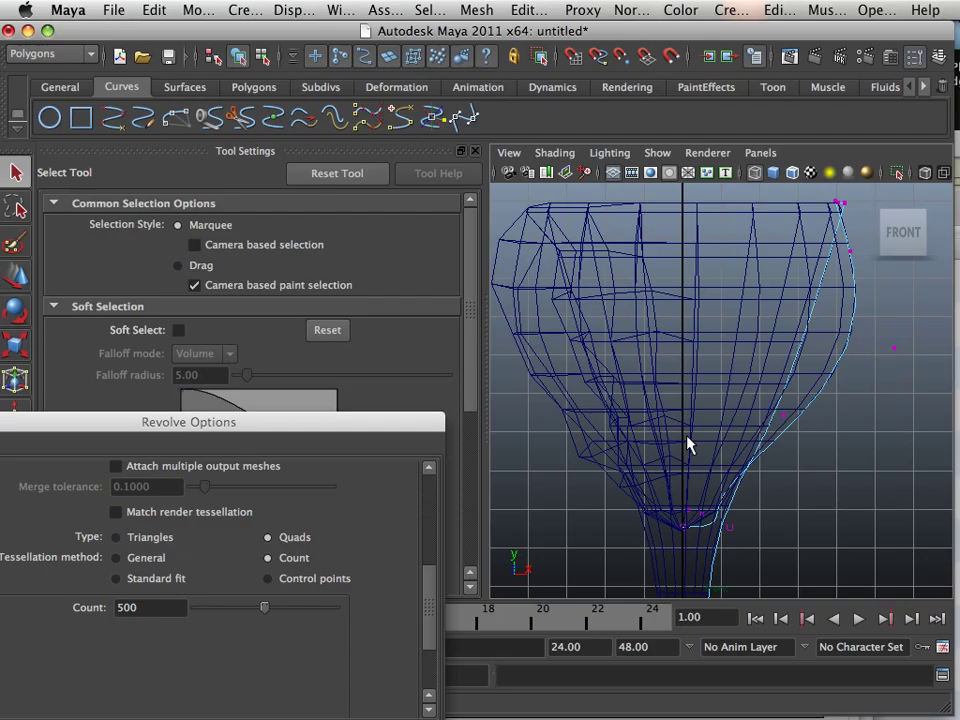
key(space)
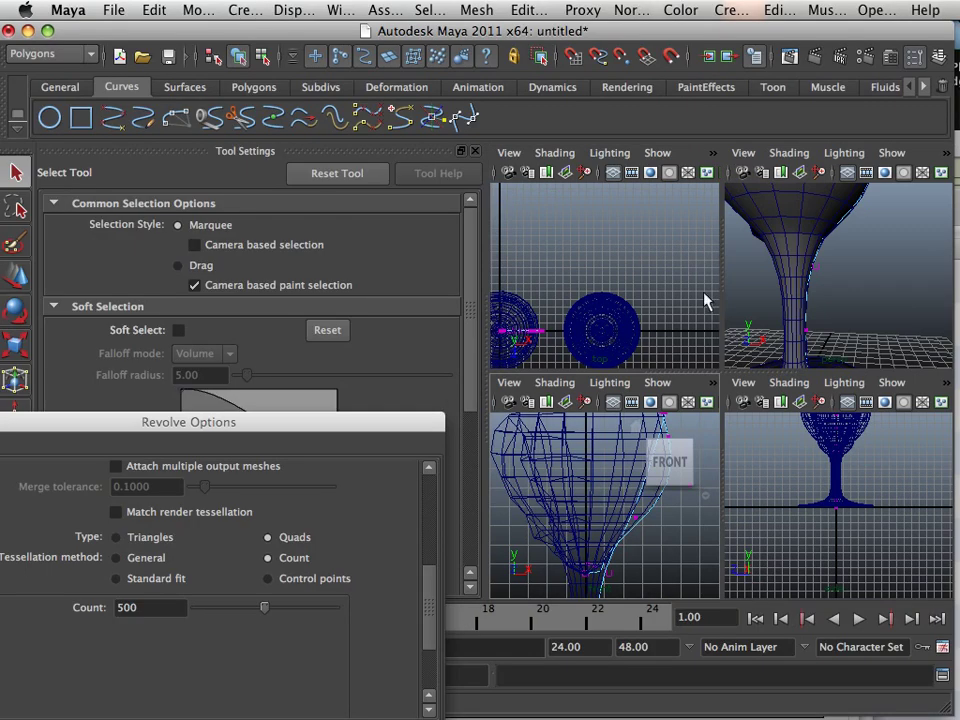
key(space)
scroll(700, 355, down, 10)
alt+drag(667, 366, 664, 412)
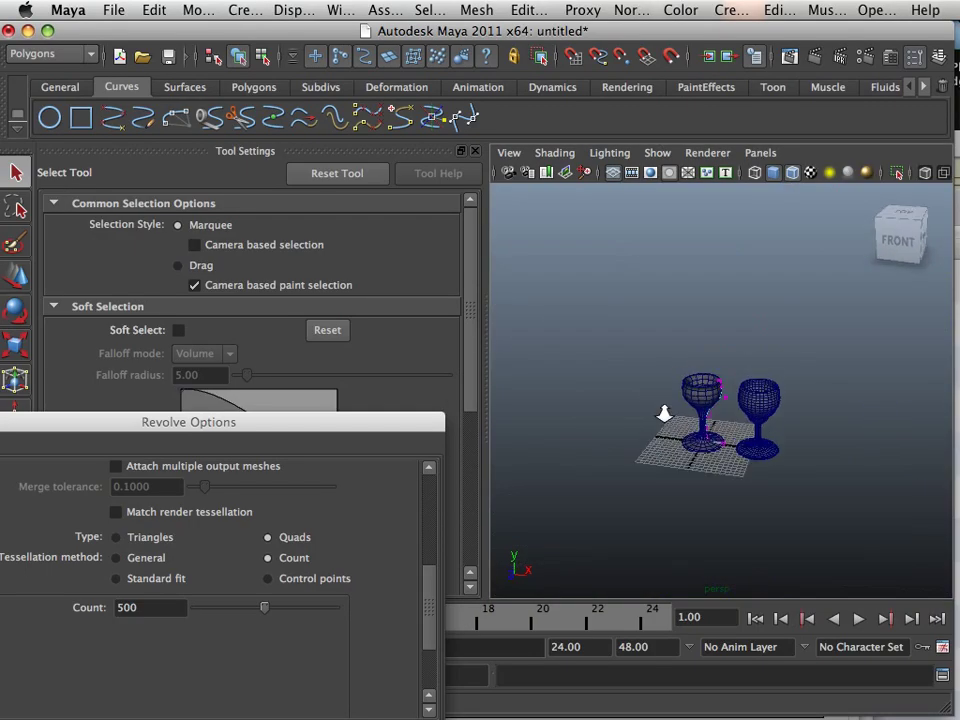
scroll(664, 412, up, 6)
alt+middle_drag(664, 415, 695, 443)
alt+drag(695, 443, 767, 444)
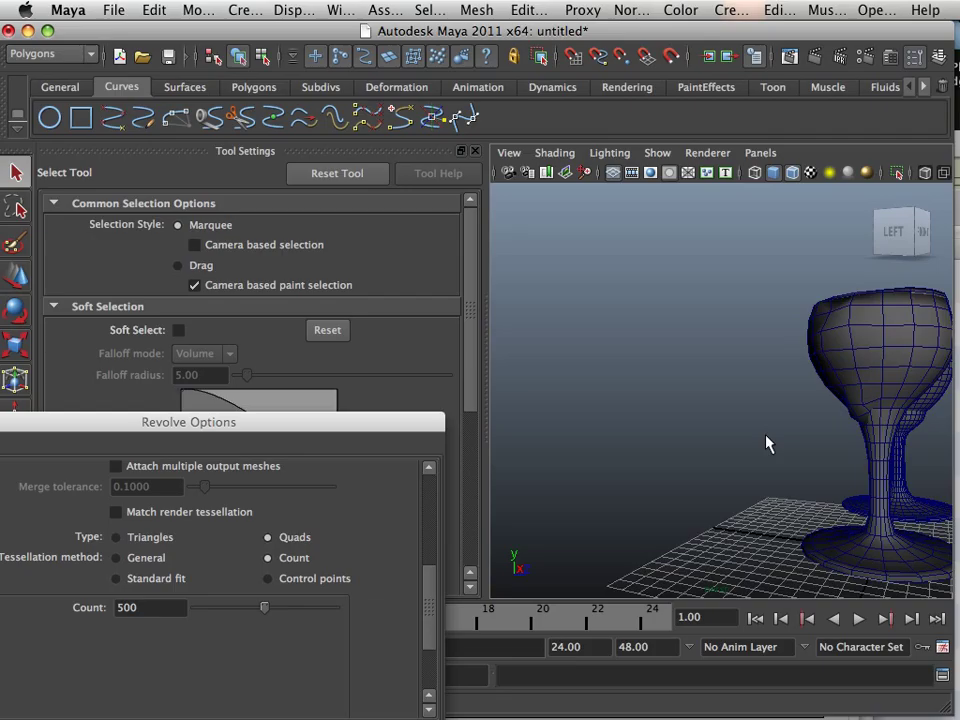
alt+middle_drag(767, 444, 700, 491)
scroll(700, 491, up, 5)
alt+right_drag(700, 491, 750, 485)
alt+drag(700, 488, 724, 480)
alt+right_drag(724, 480, 662, 465)
alt+middle_drag(726, 484, 679, 453)
alt+drag(730, 450, 659, 434)
right_drag(621, 347, 708, 322)
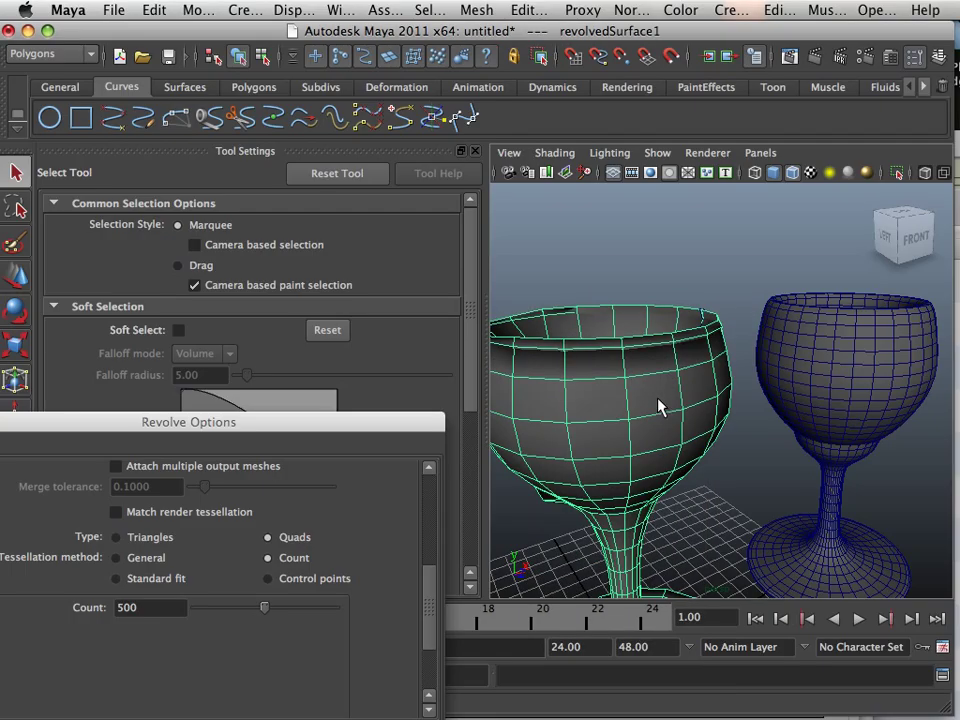
Delete the original revolved glass and switch its profile curve to control vertex editing
key(Delete)
alt+drag(658, 407, 620, 375)
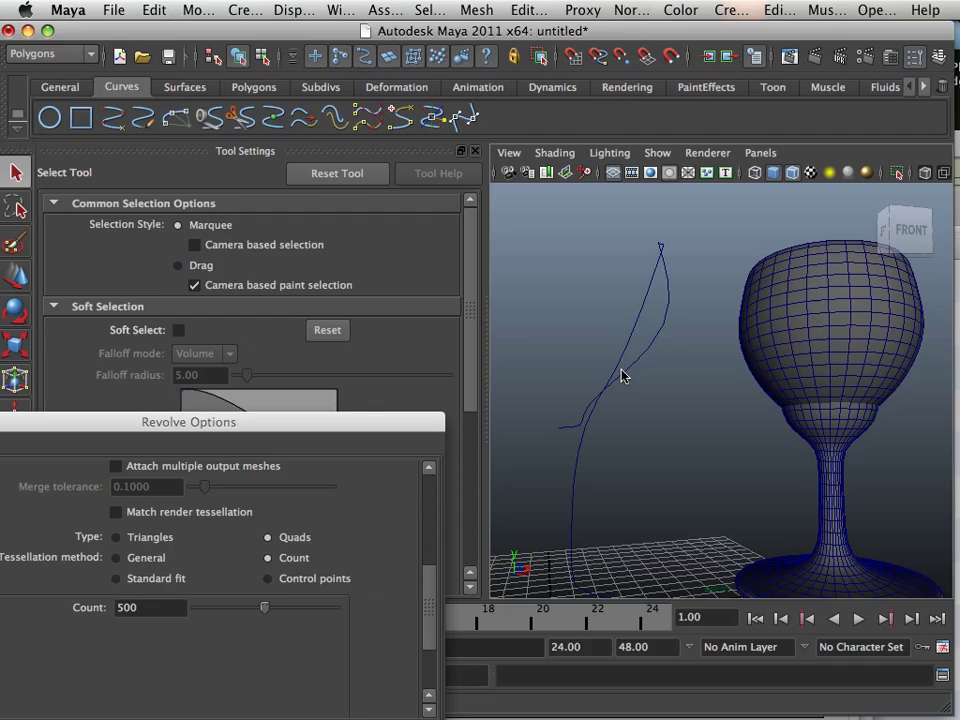
right_drag(622, 377, 572, 378)
alt+drag(572, 378, 642, 378)
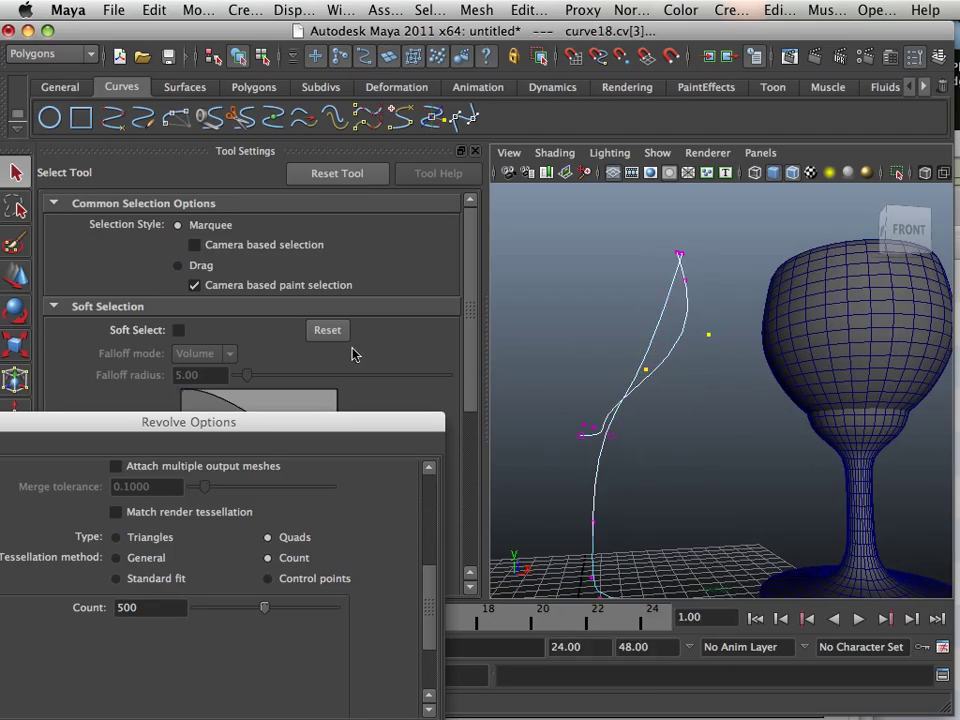
Narrow the bowl by moving the profile curve's control vertices at the bulge inward along the X axis
click(17, 277)
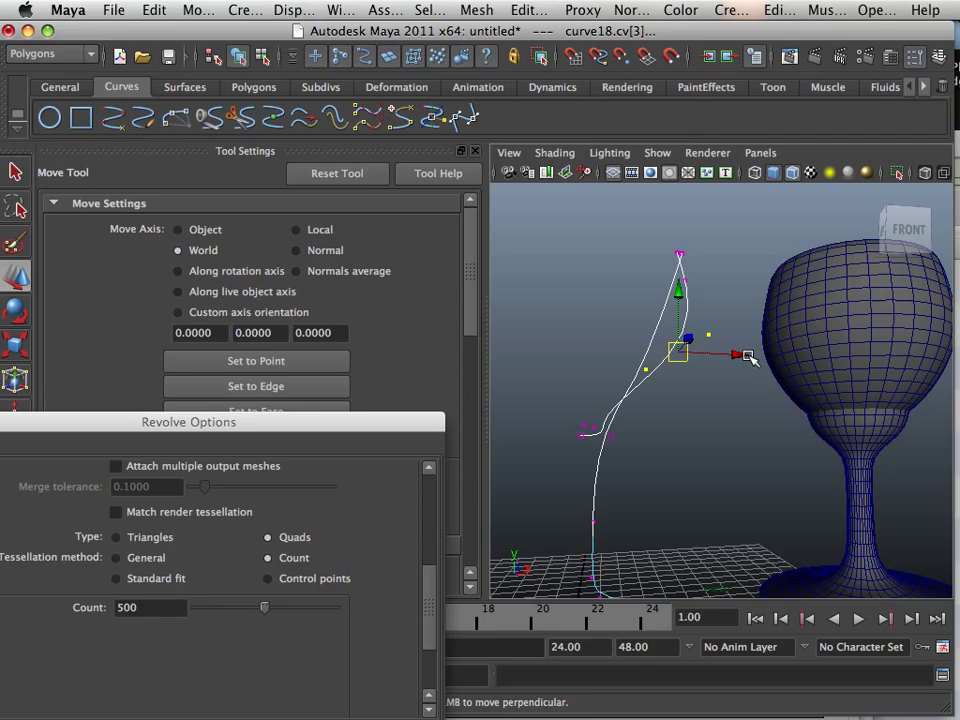
drag(750, 358, 733, 356)
click(737, 411)
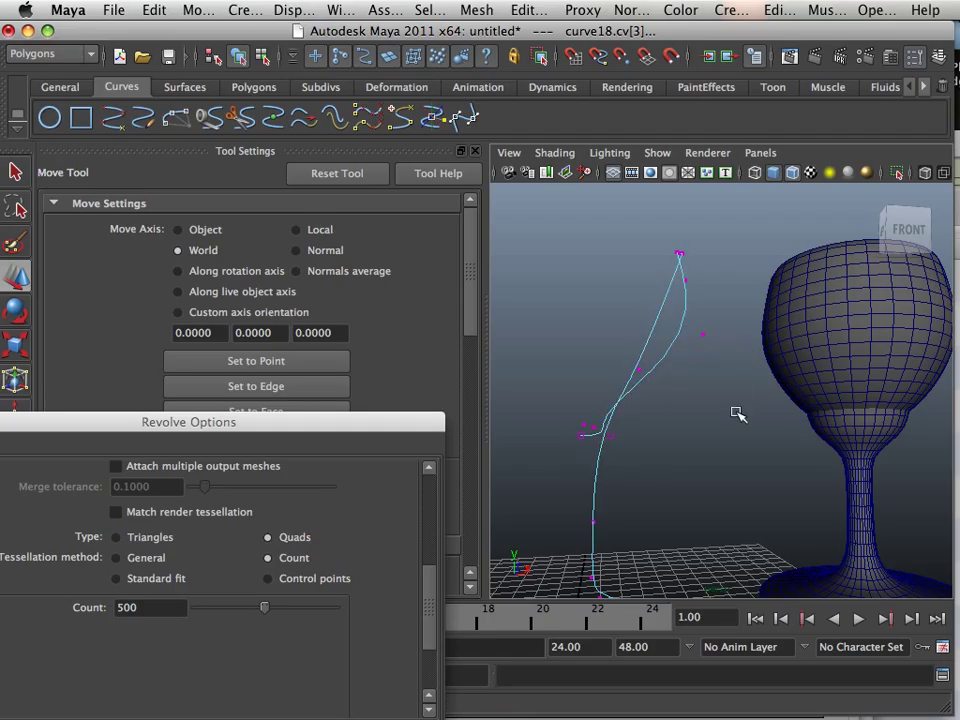
click(703, 334)
drag(761, 339, 697, 336)
alt+middle_drag(695, 330, 690, 364)
click(677, 364)
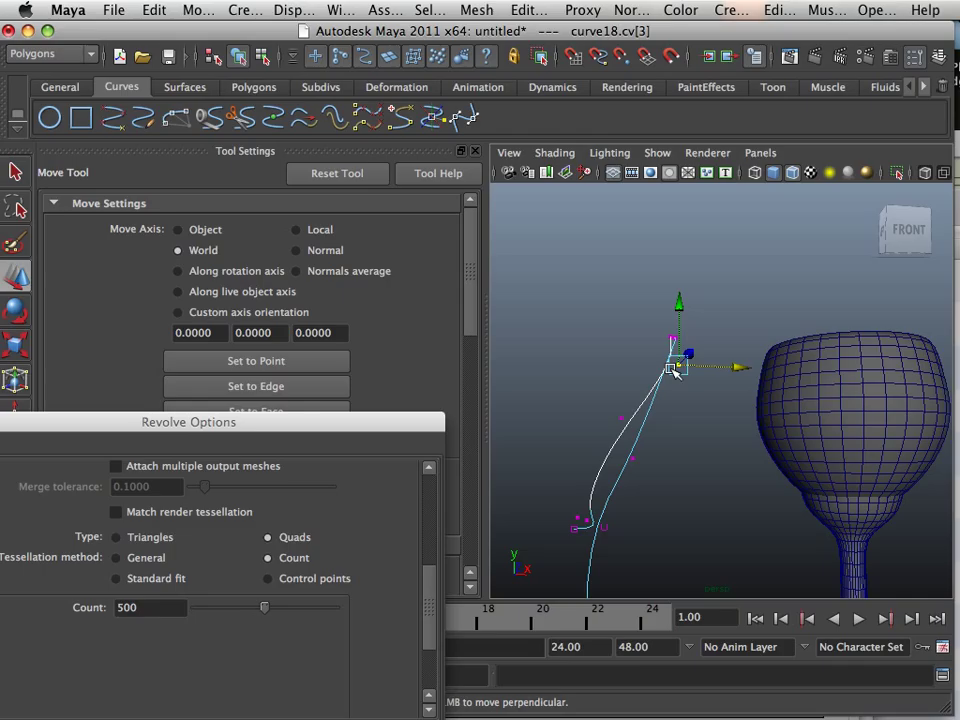
drag(745, 368, 721, 367)
Move the profile's inner lower-bowl control vertex outward along X and nudge the vertex near the bowl's base slightly outward
alt+middle_drag(659, 474, 701, 402)
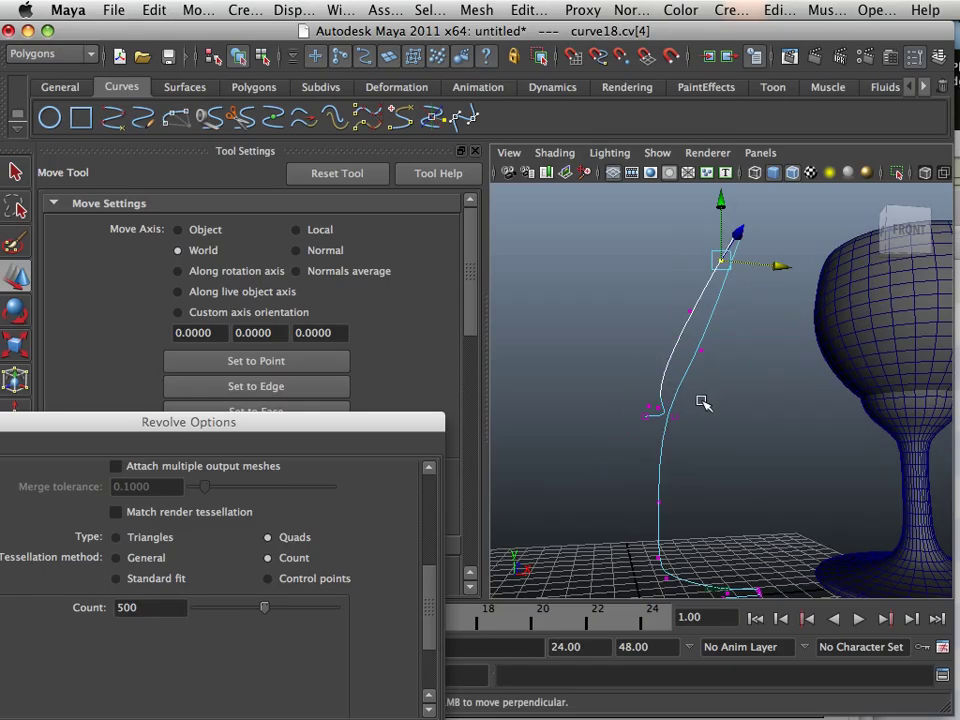
alt+right_drag(701, 402, 746, 433)
click(669, 261)
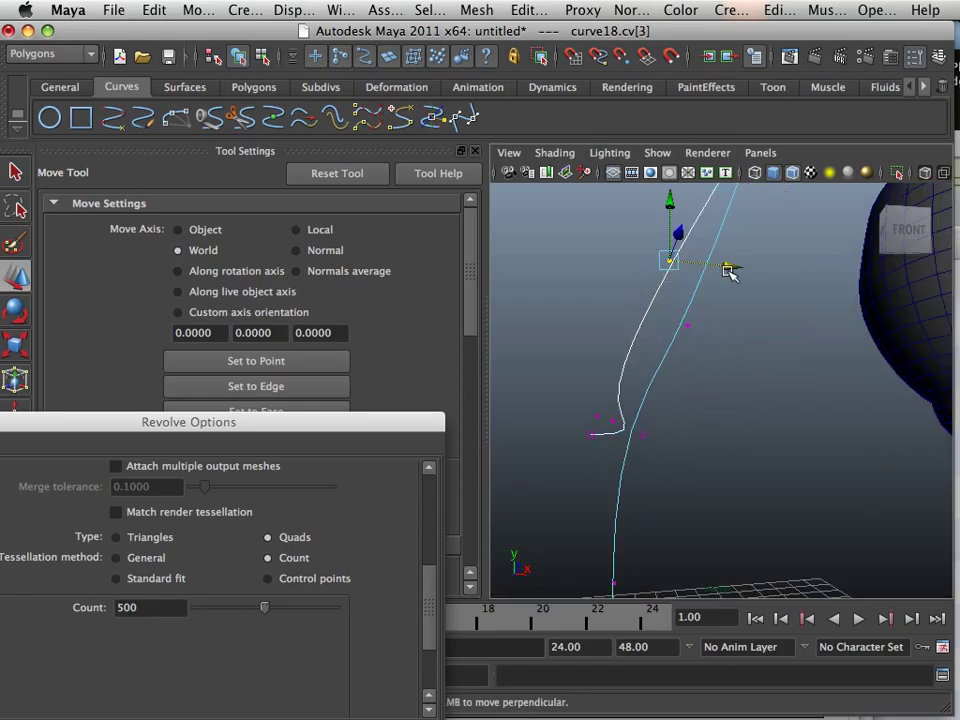
drag(729, 270, 752, 270)
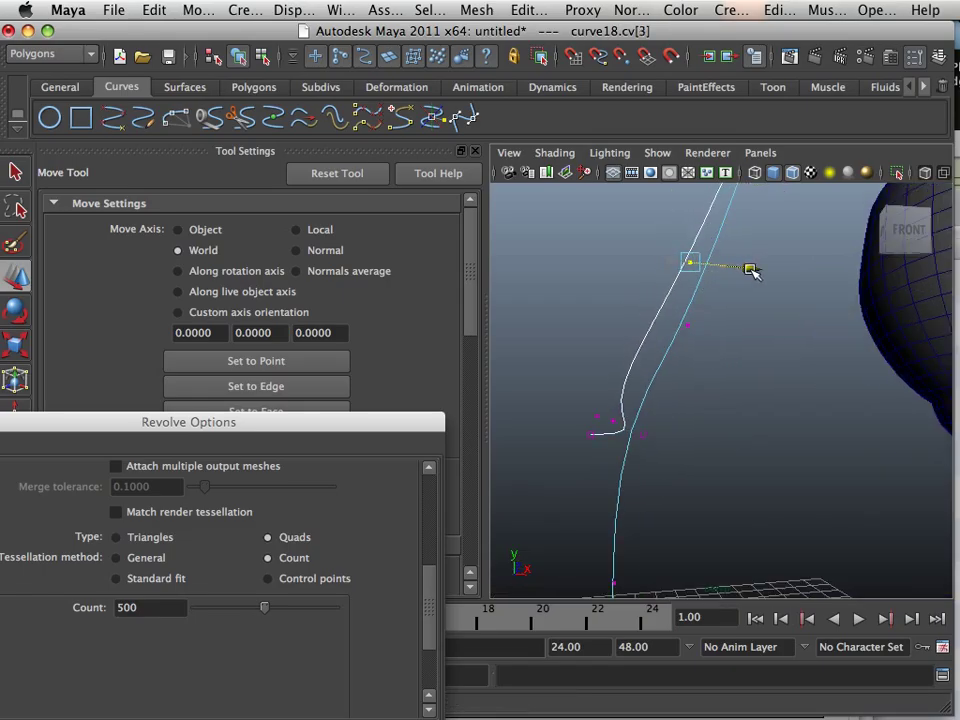
click(575, 409)
click(620, 425)
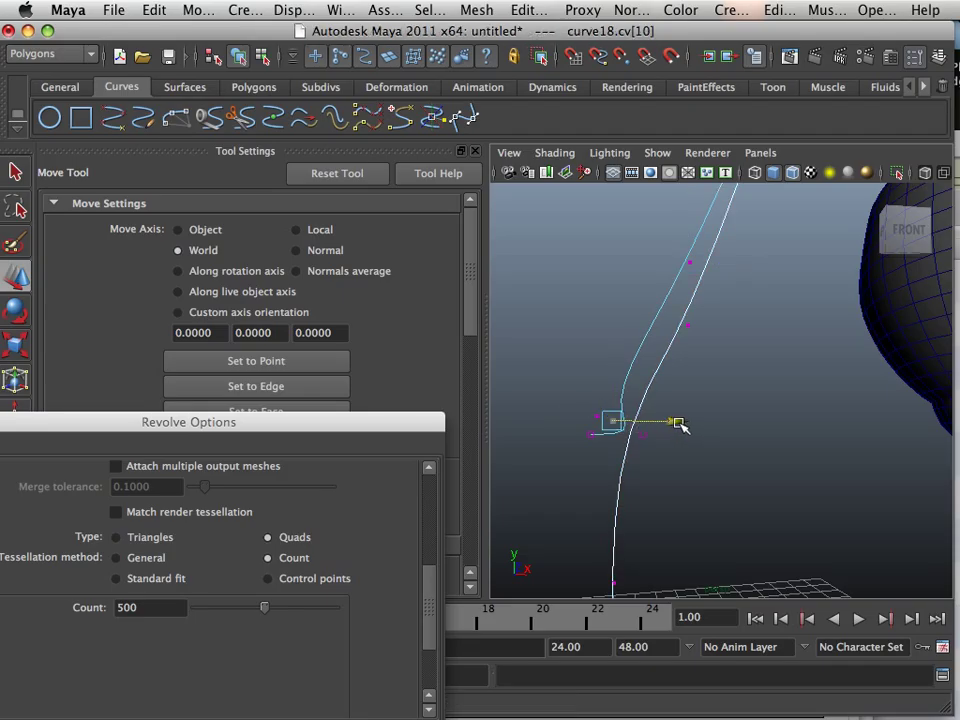
drag(688, 427, 690, 427)
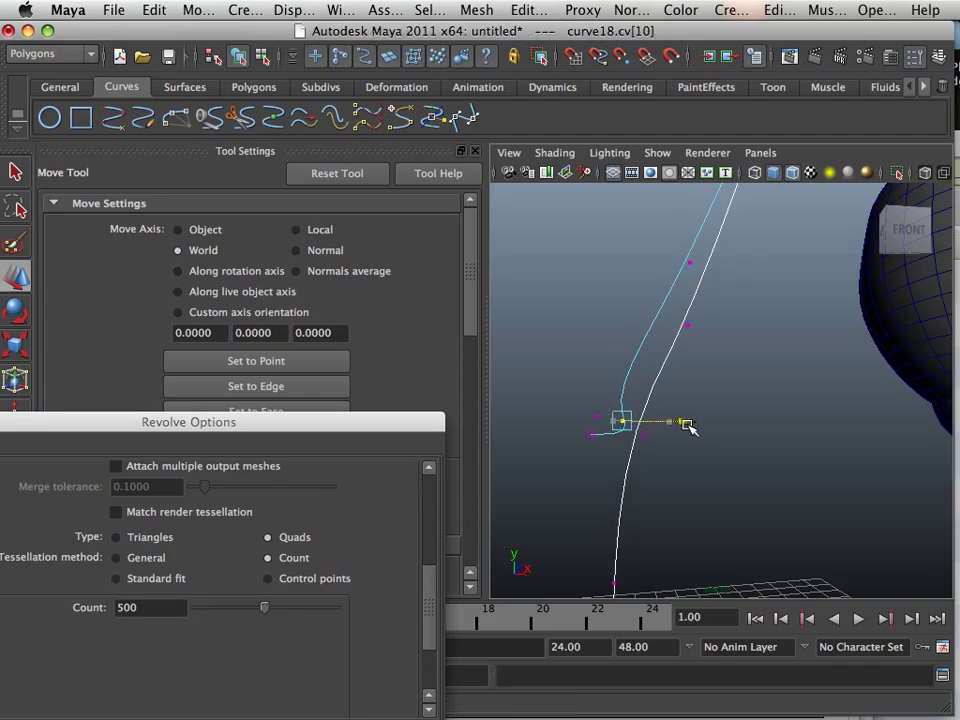
Widen the lower bowl by moving its outer and inner control vertices outward along X, and shift the base vertex slightly inward
click(686, 325)
drag(750, 328, 812, 334)
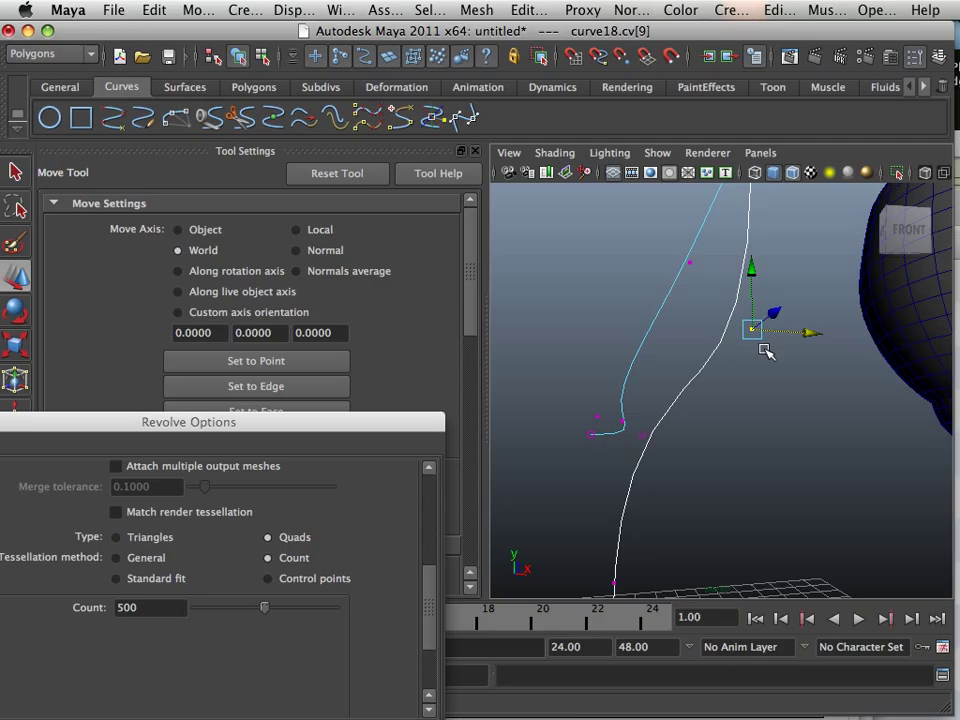
click(688, 264)
drag(750, 268, 814, 274)
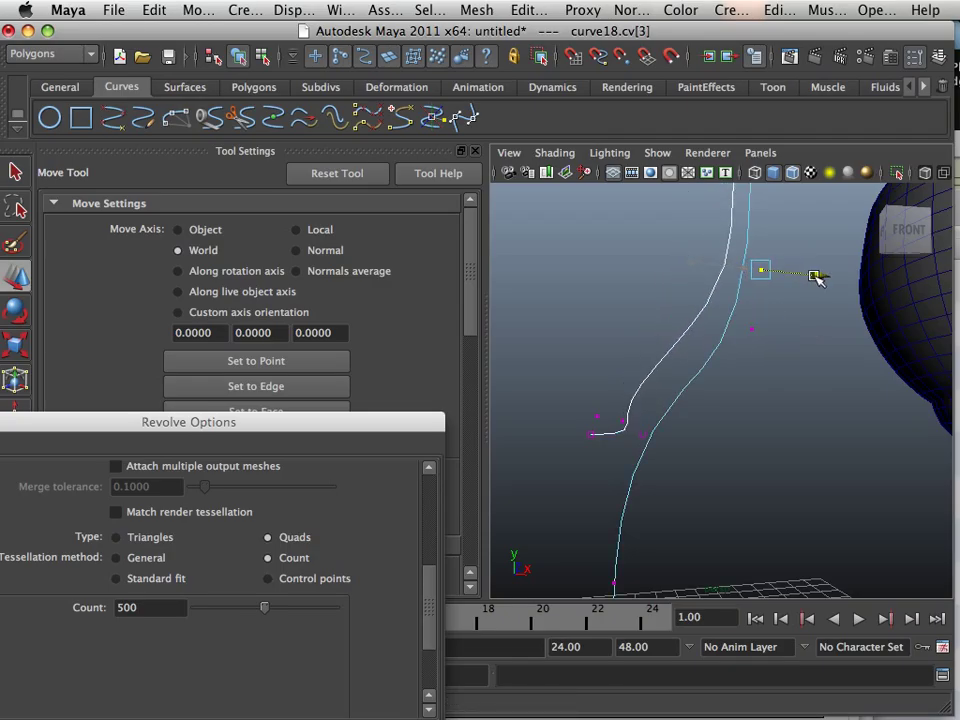
click(626, 420)
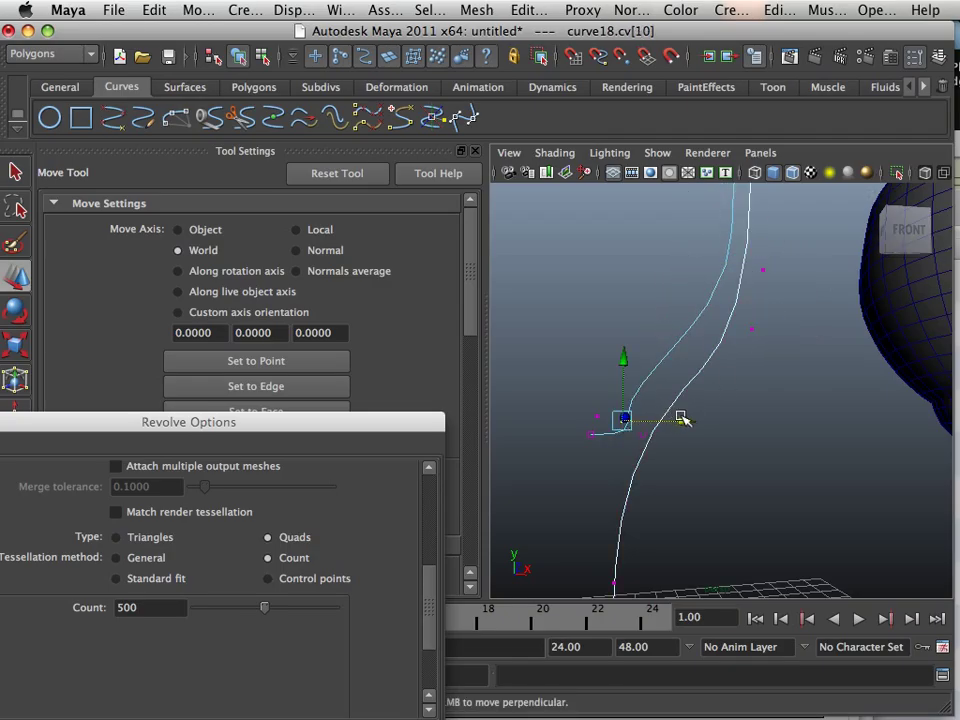
mouse_move(681, 418)
mouse_down()
mouse_move(692, 421)
mouse_move(671, 420)
mouse_up()
Lower the inner wall's control vertex beneath the rim, adjust it along X, and return the curve to object mode
click(649, 401)
alt+right_drag(704, 432, 552, 412)
mouse_move(552, 412)
alt+mouse_down()
mouse_move(566, 412)
mouse_move(556, 432)
alt+mouse_up()
alt+middle_drag(556, 432, 596, 401)
alt+right_drag(596, 401, 692, 420)
alt+middle_drag(692, 420, 647, 469)
alt+right_drag(647, 469, 700, 498)
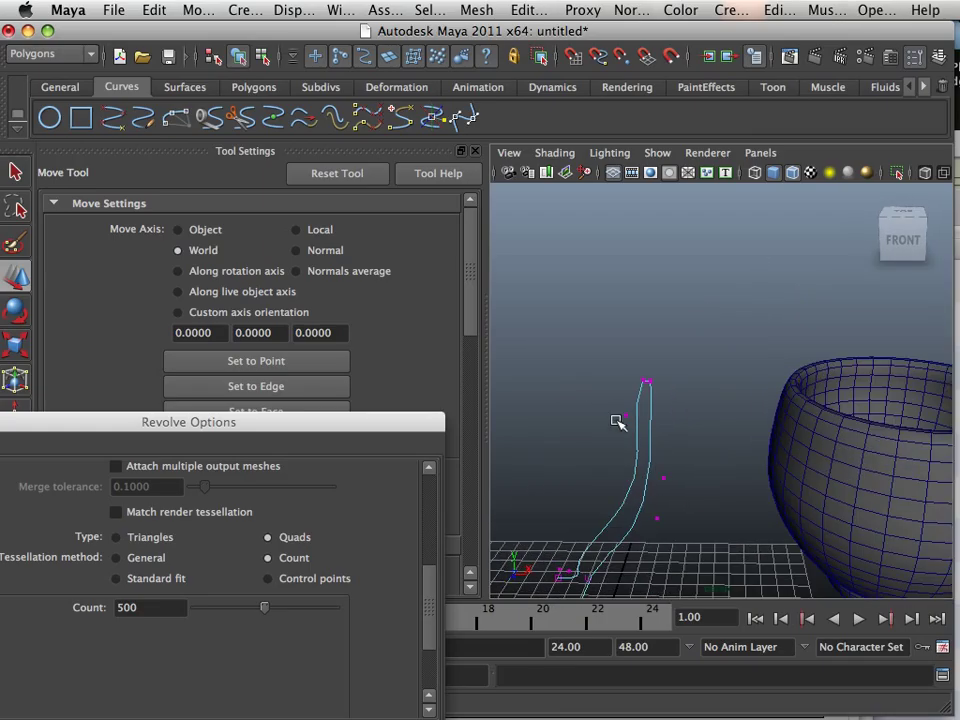
click(626, 414)
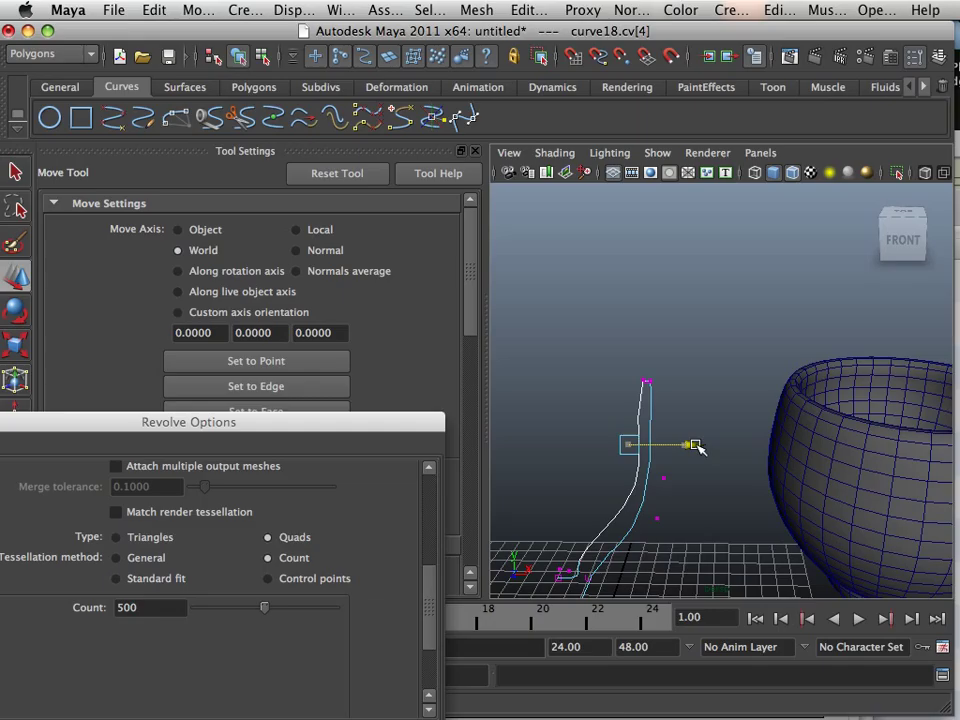
right_drag(651, 418, 702, 378)
Revolve the edited profile curve into a polygon glass using quads and a tessellation count of 500
alt+middle_drag(626, 534, 574, 480)
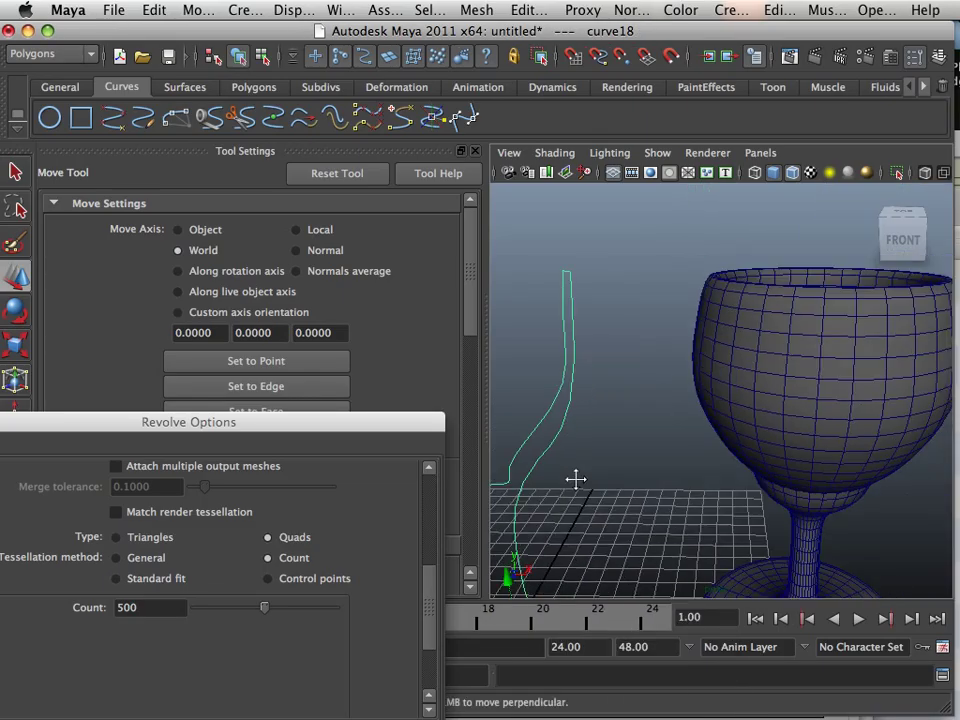
alt+drag(750, 468, 735, 433)
alt+middle_drag(780, 386, 714, 430)
alt+right_drag(689, 440, 553, 422)
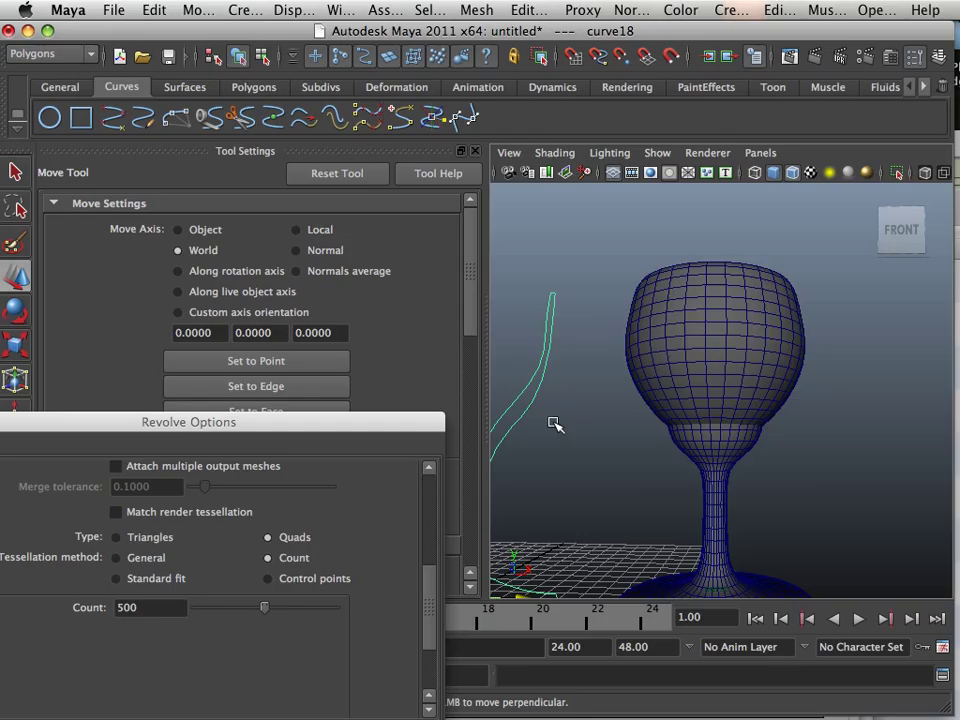
alt+middle_drag(553, 422, 656, 358)
alt+drag(652, 342, 628, 362)
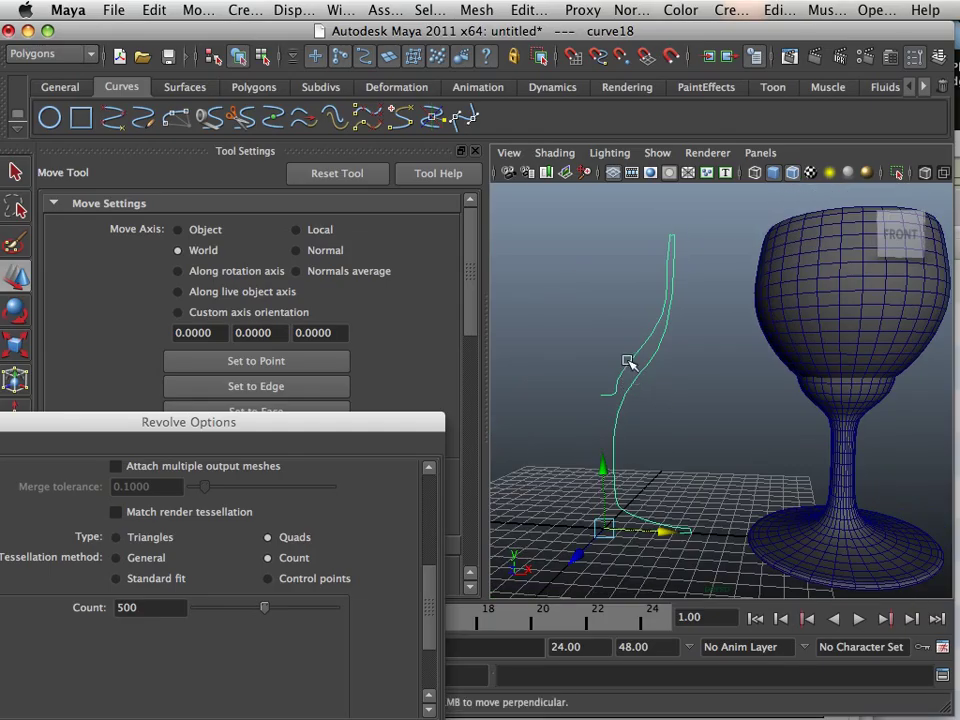
click(525, 10)
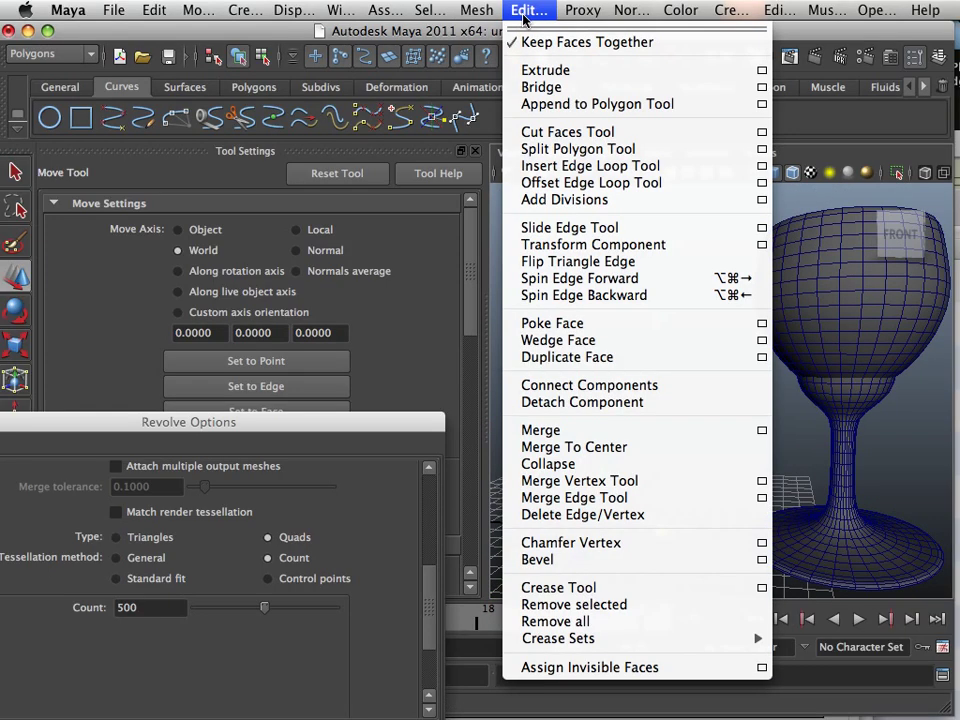
click(143, 458)
click(334, 494)
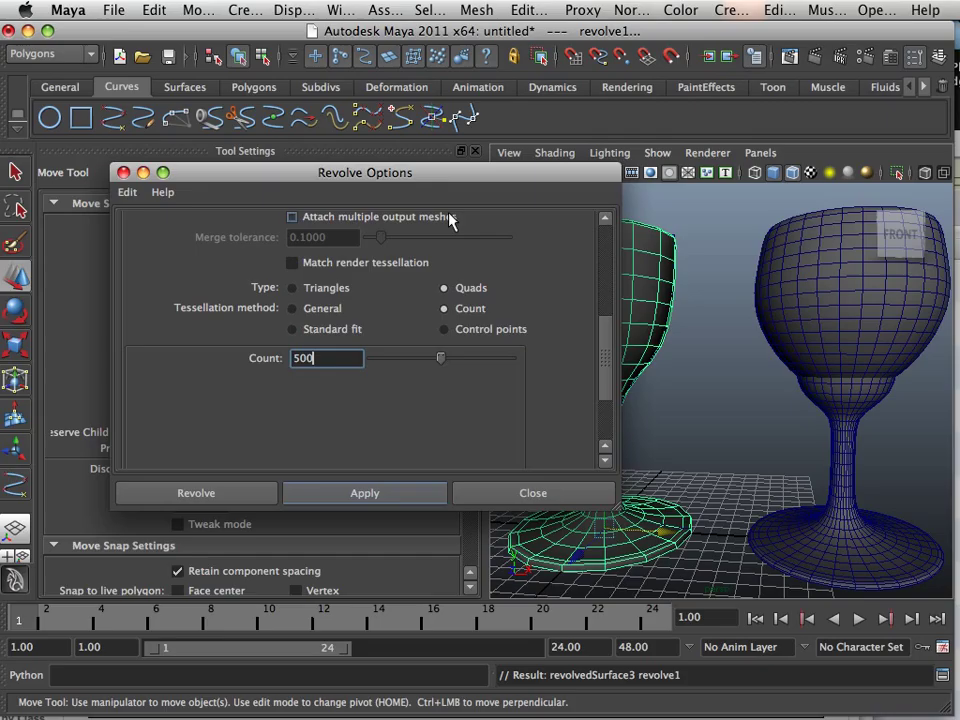
drag(400, 172, 175, 252)
Examine the newly revolved glass's mesh around the bowl, stem and foot and compare it with the smoothed glass
click(659, 417)
alt+drag(659, 417, 629, 431)
alt+right_drag(629, 431, 647, 489)
alt+middle_drag(600, 435, 677, 366)
alt+middle_drag(615, 469, 638, 580)
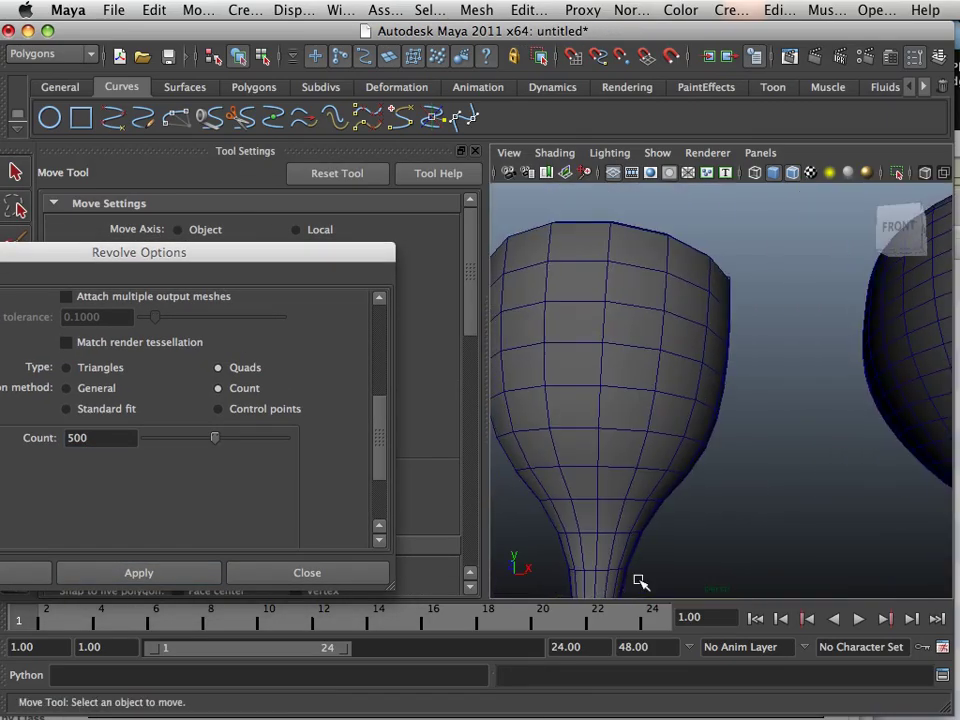
alt+right_drag(638, 580, 632, 512)
alt+drag(632, 512, 608, 579)
alt+middle_drag(619, 585, 638, 440)
alt+drag(638, 436, 616, 430)
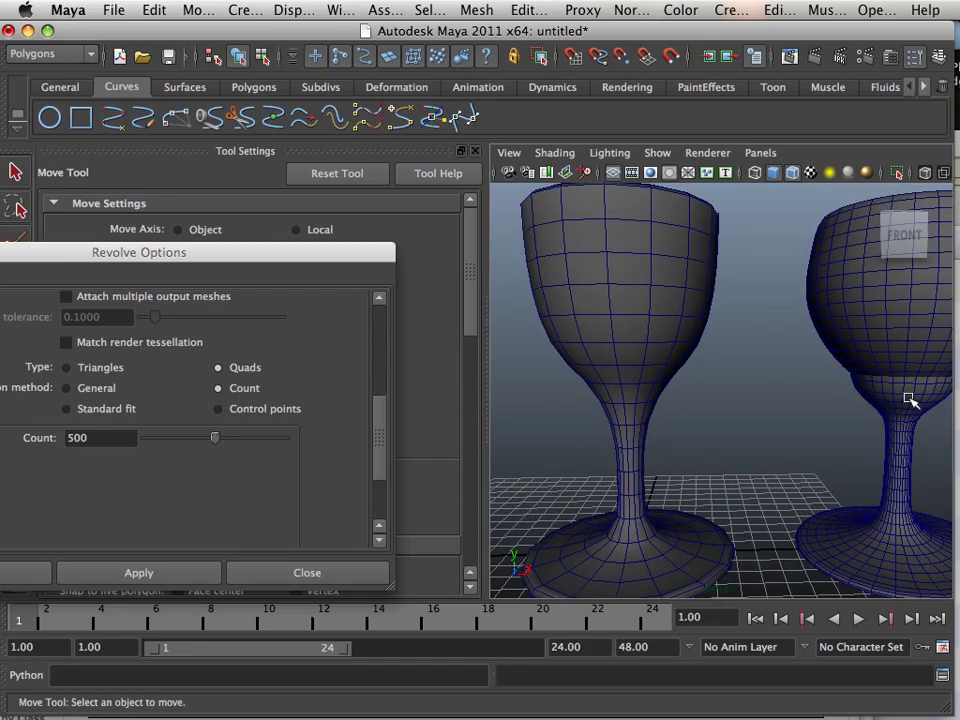
Duplicate the newly revolved glass and move the copy about 12.8 cm along negative X
right_drag(654, 350, 700, 330)
click(643, 347)
key(a)
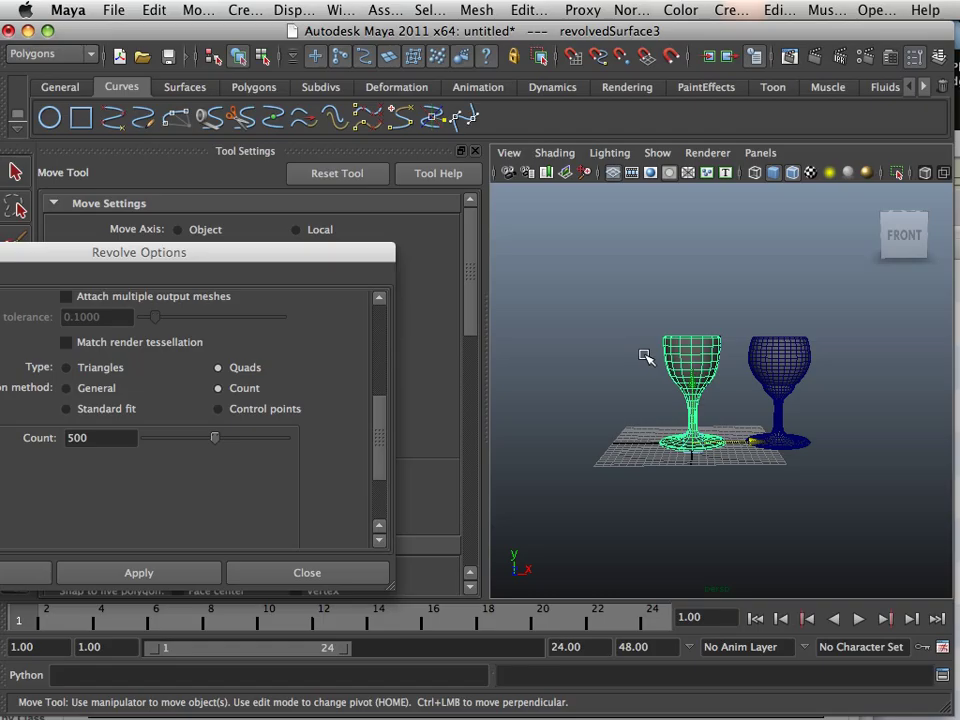
key(ctrl+d)
drag(748, 440, 664, 444)
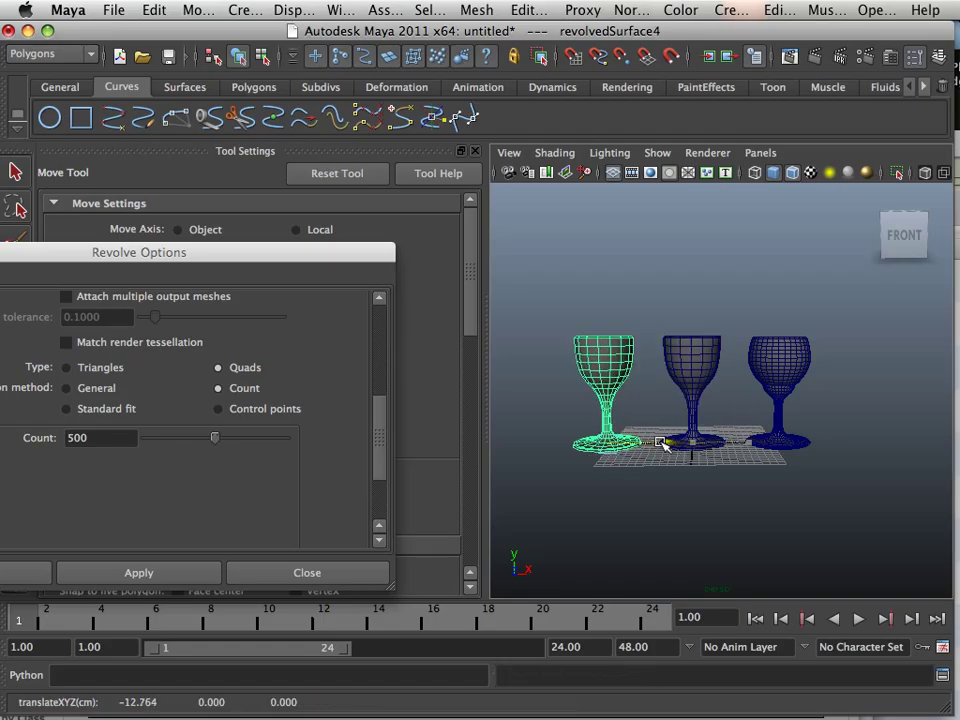
Select two neighbouring edge loops on the duplicate's lower bowl and push them outward with Transform Component to form a raised band
scroll(776, 482, up, 10)
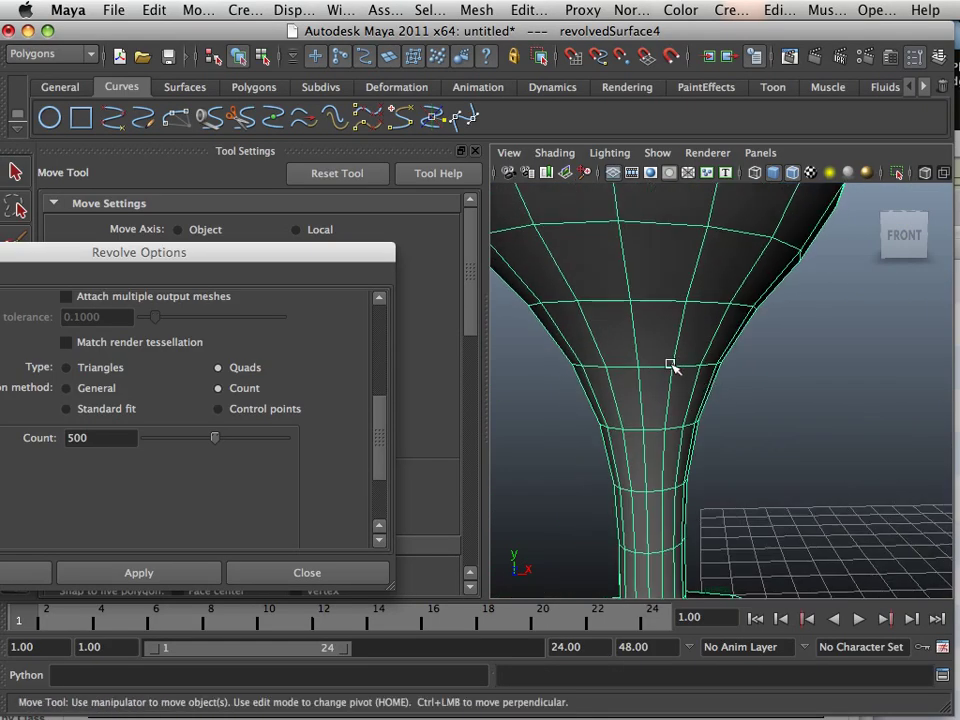
right_drag(667, 345, 596, 343)
click(657, 300)
double_click(657, 300)
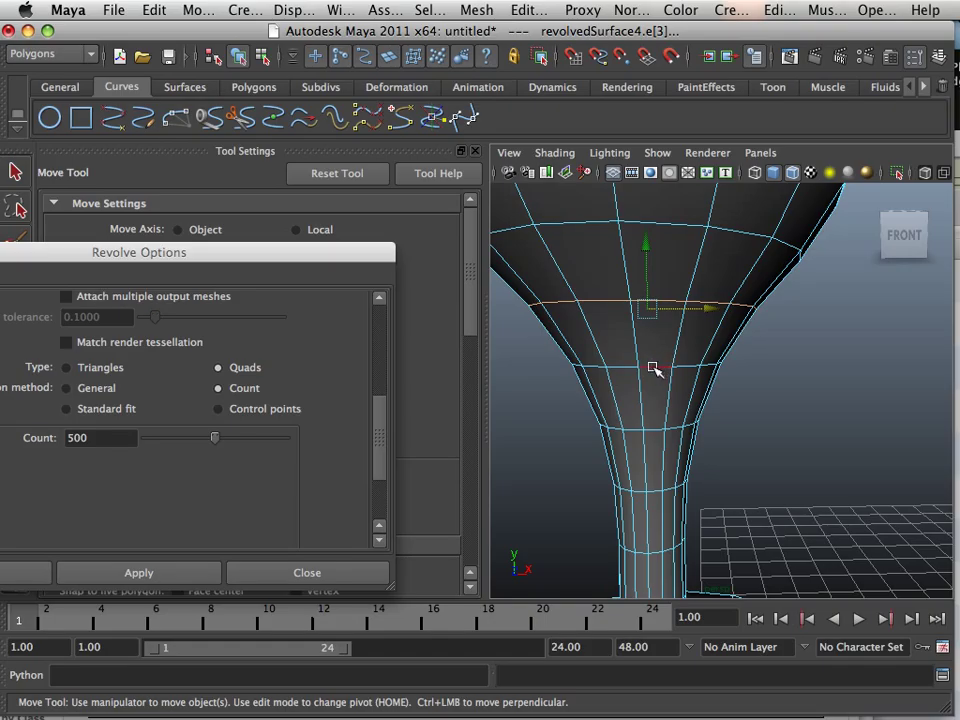
click(515, 11)
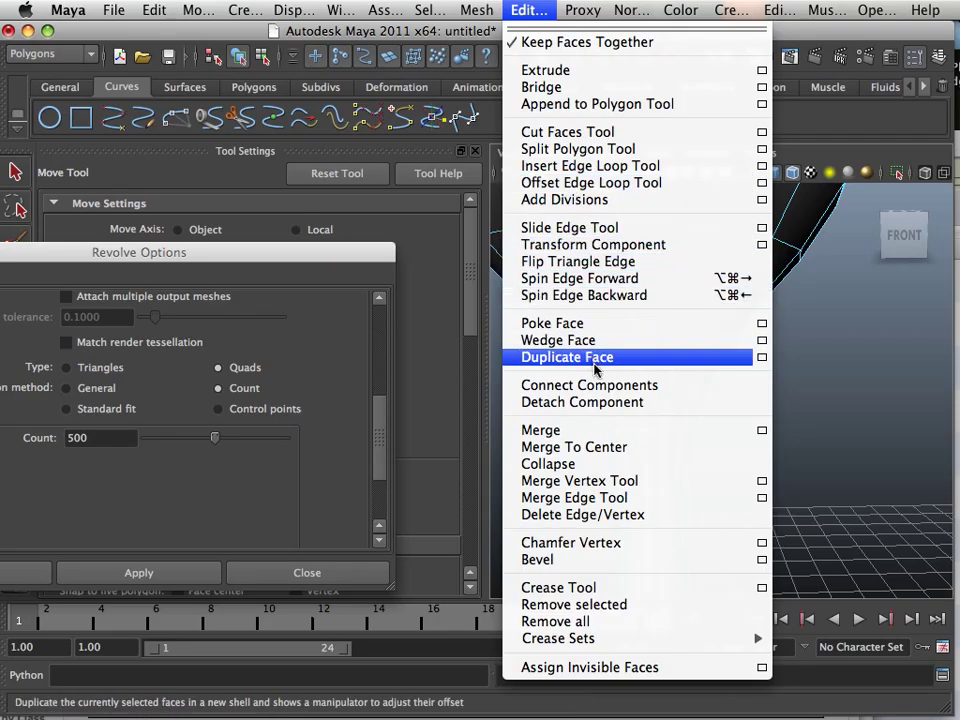
click(605, 250)
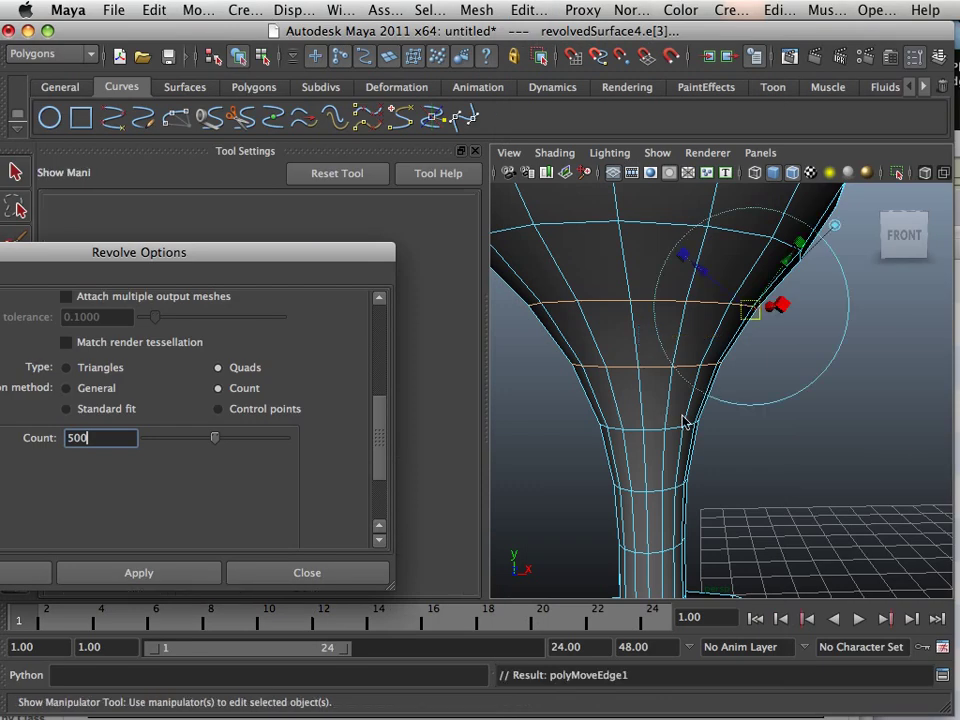
drag(688, 259, 737, 322)
scroll(640, 357, down, 3)
alt+middle_drag(638, 356, 621, 372)
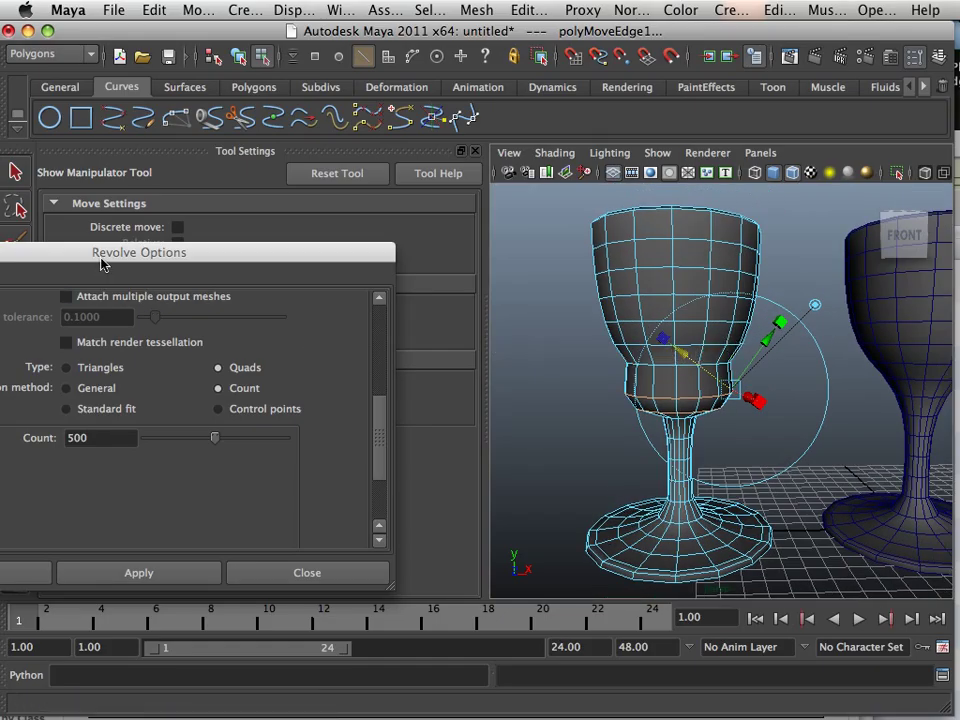
Move the raised band's edge loops upward along Y with the Move tool and deselect them
drag(101, 263, 87, 457)
click(15, 276)
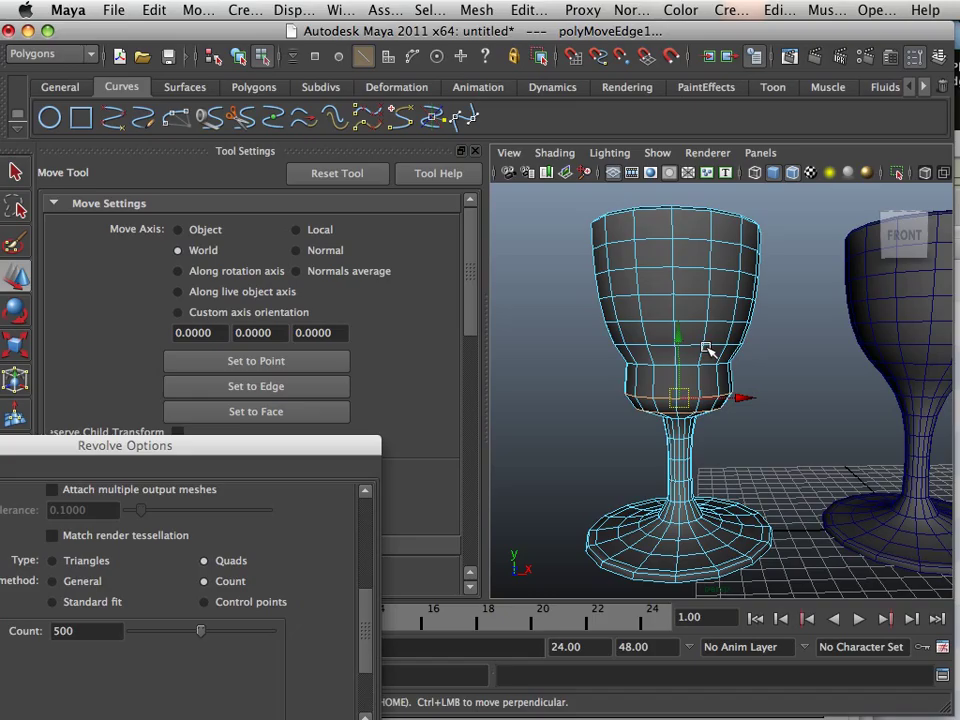
drag(684, 342, 858, 413)
alt+right_drag(815, 427, 626, 448)
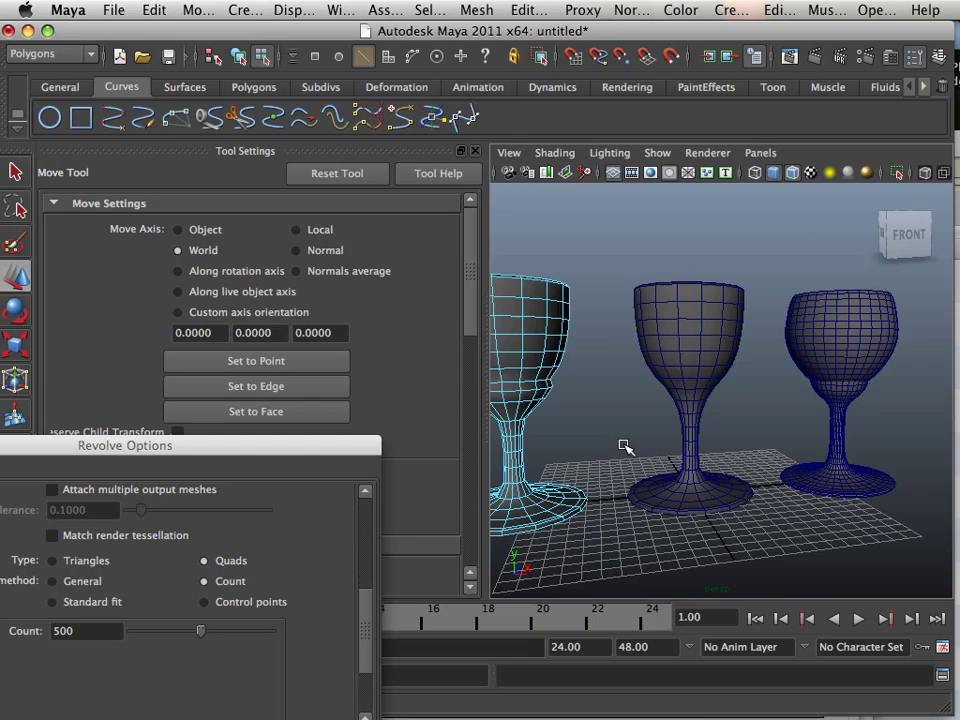
alt+middle_drag(520, 425, 647, 403)
alt+right_drag(647, 403, 750, 410)
alt+middle_drag(640, 408, 740, 421)
alt+right_drag(655, 410, 742, 401)
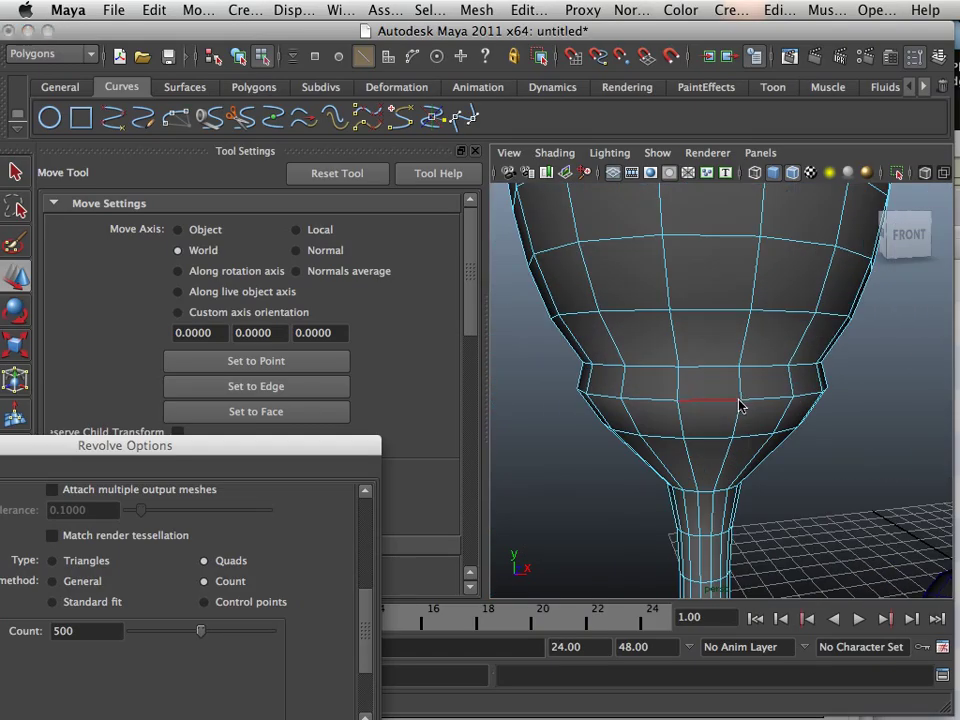
Return the banded glass to object mode, duplicate it, and move the copy well clear along negative X
right_drag(739, 345, 750, 368)
click(784, 346)
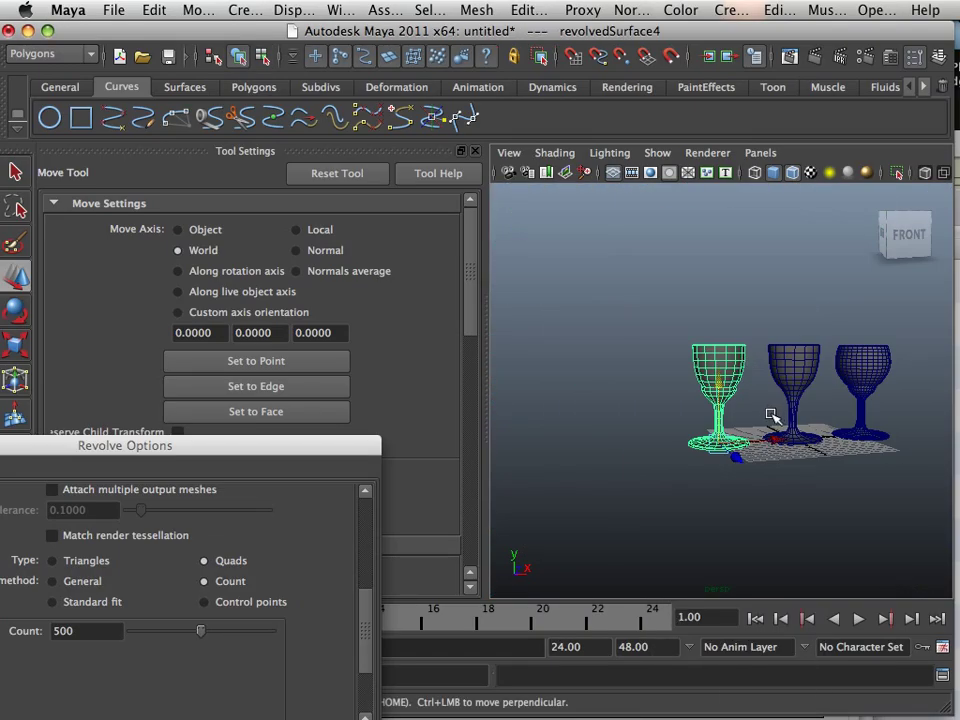
key(ctrl+d)
drag(772, 439, 594, 446)
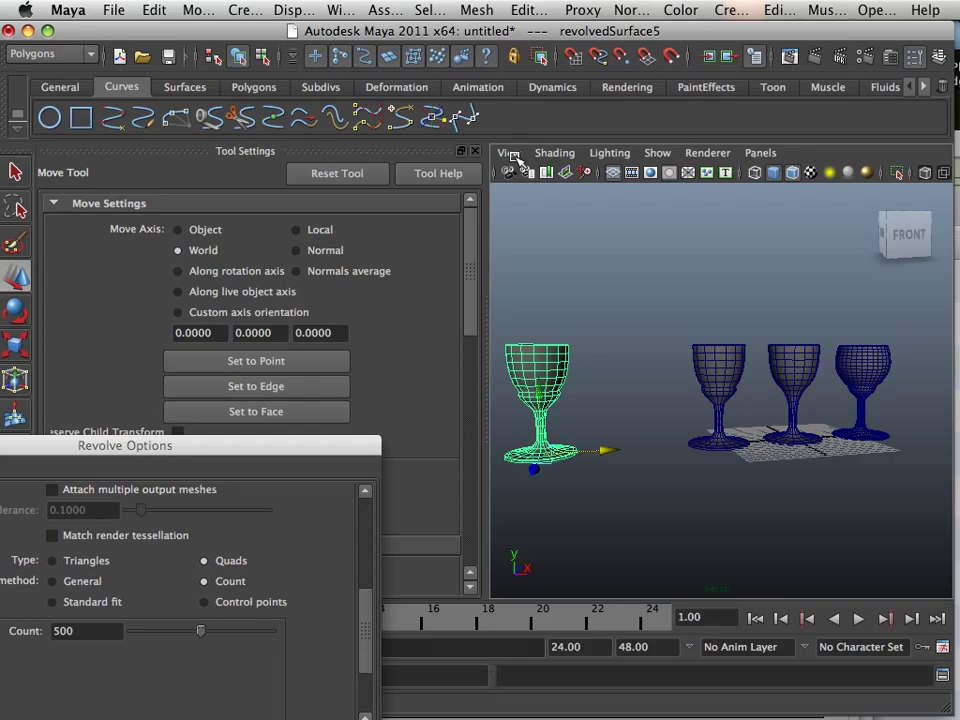
Smooth the polygon mesh of the new banded glass copy
click(489, 12)
click(508, 122)
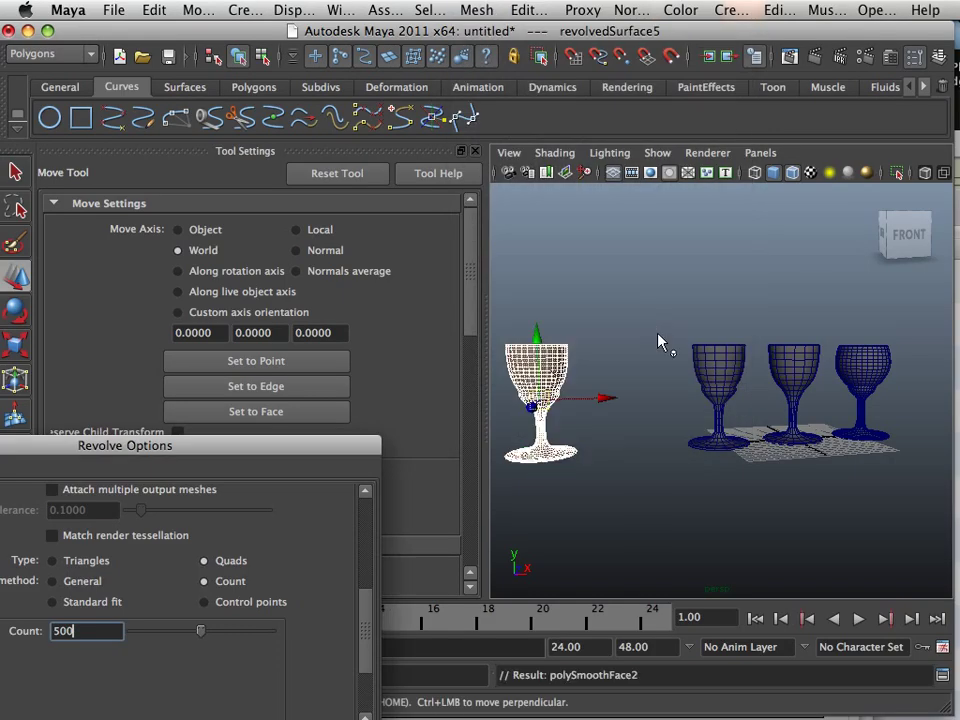
Examine the smoothed banded glass copy up close, checking its bowl, raised band and stem, and leave it deselected
click(610, 353)
alt+middle_drag(594, 355, 684, 320)
alt+right_drag(650, 340, 696, 373)
alt+middle_drag(640, 328, 752, 377)
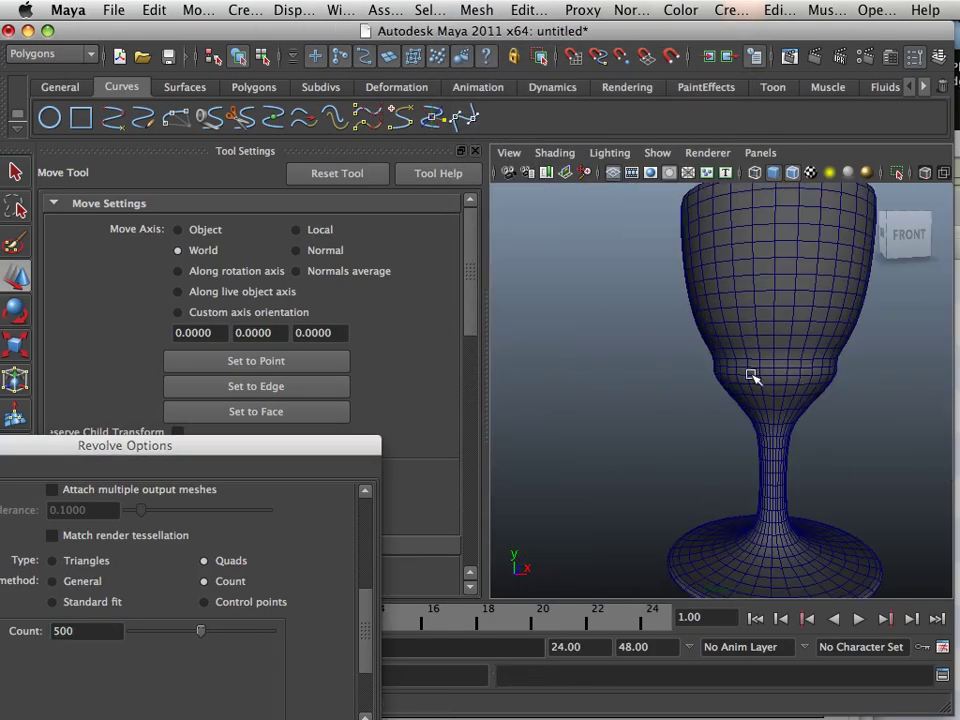
alt+right_drag(752, 377, 768, 385)
alt+middle_drag(756, 386, 690, 398)
click(700, 437)
scroll(748, 447, down, 5)
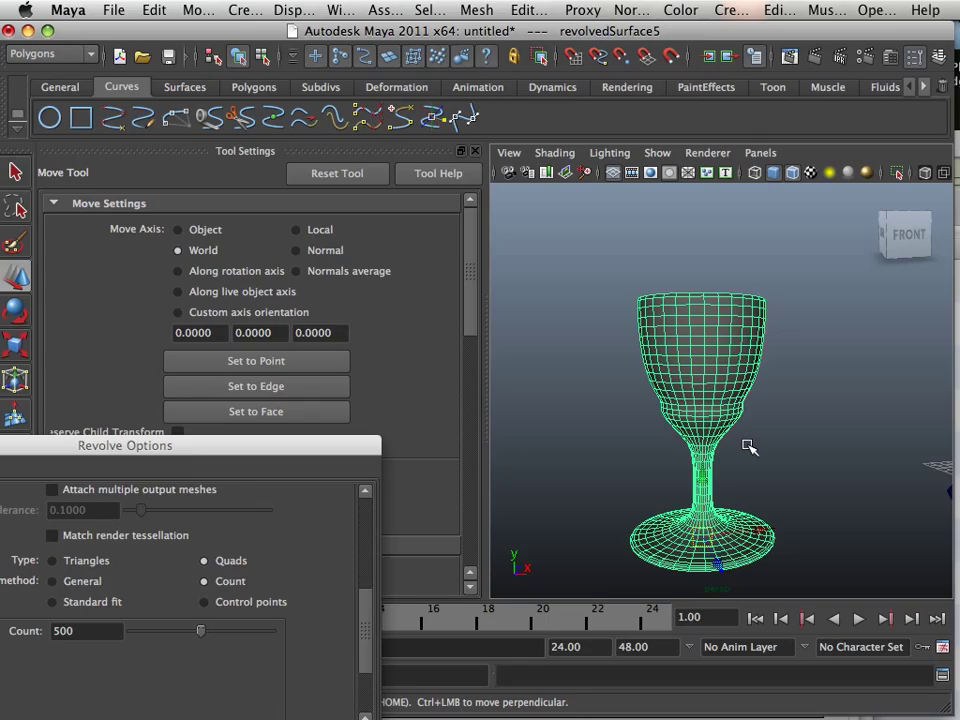
scroll(789, 452, up, 3)
click(789, 452)
Compare the shapes and mesh density of all the wine glass versions side by side
scroll(789, 452, down, 10)
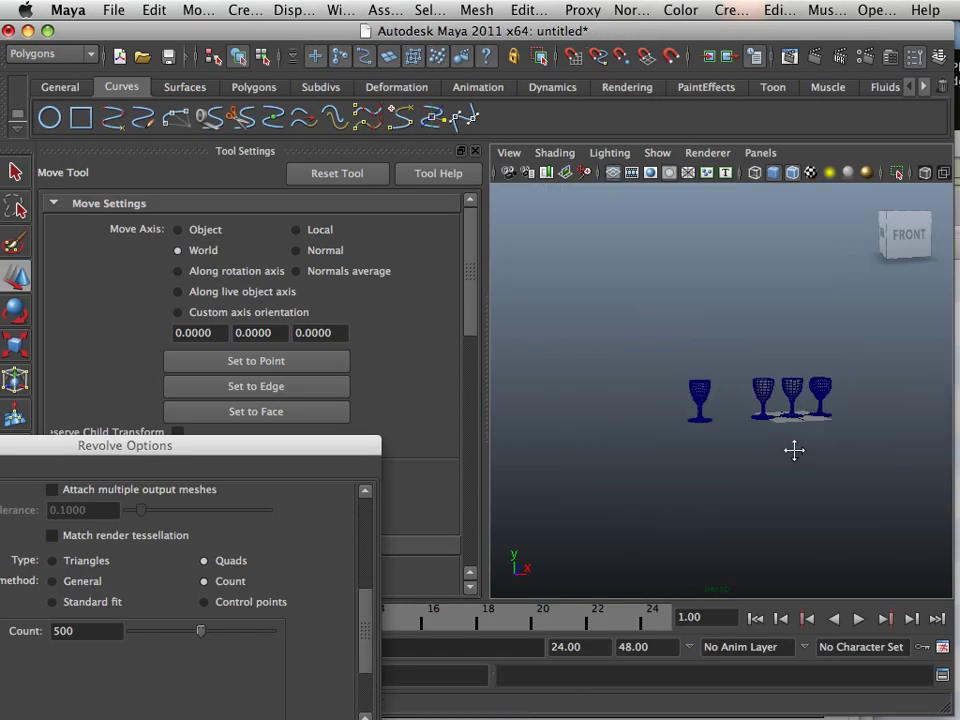
scroll(729, 461, up, 10)
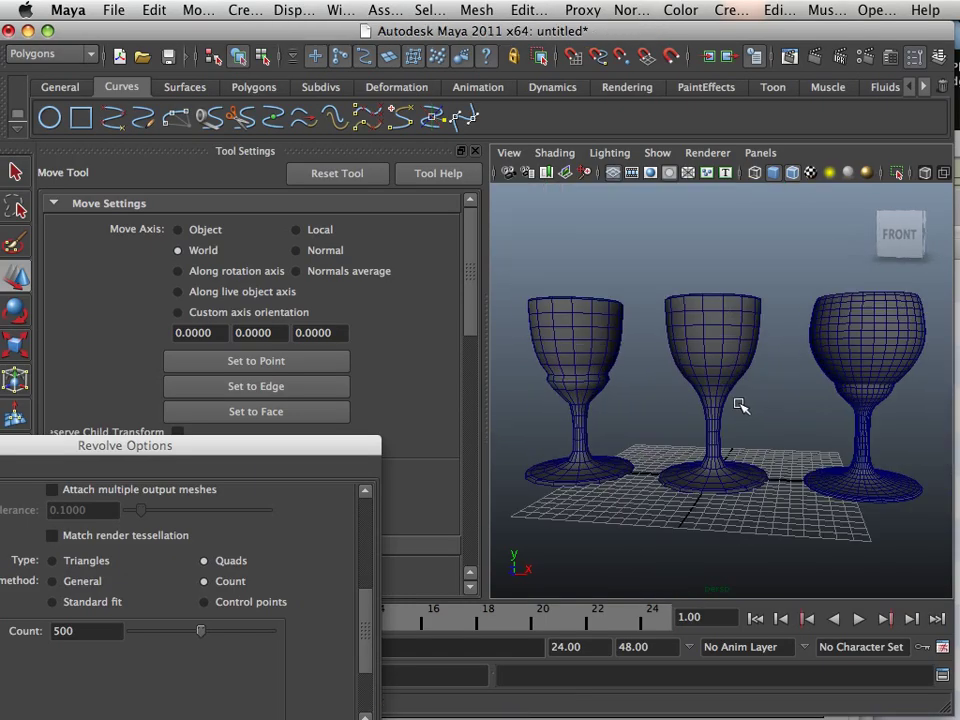
scroll(743, 416, down, 4)
alt+middle_drag(628, 411, 671, 407)
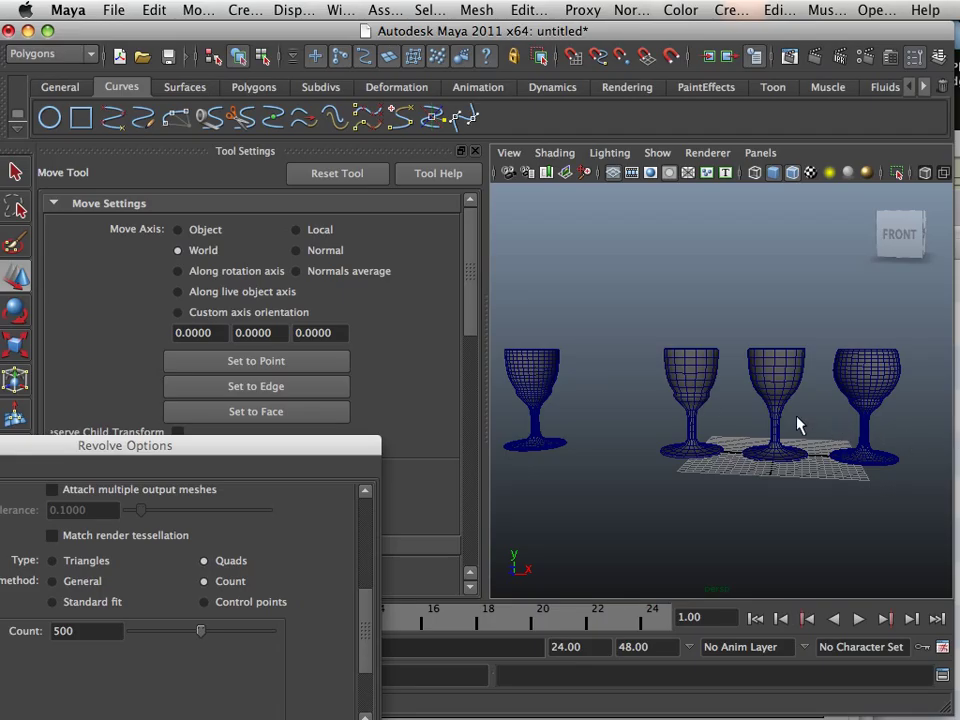
alt+drag(717, 410, 745, 430)
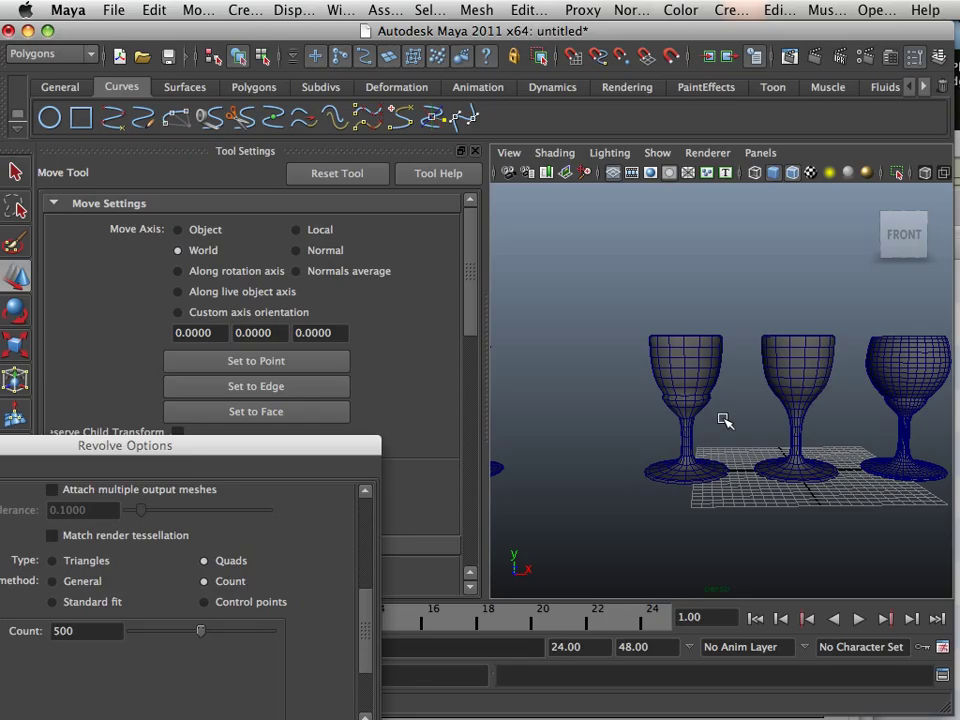